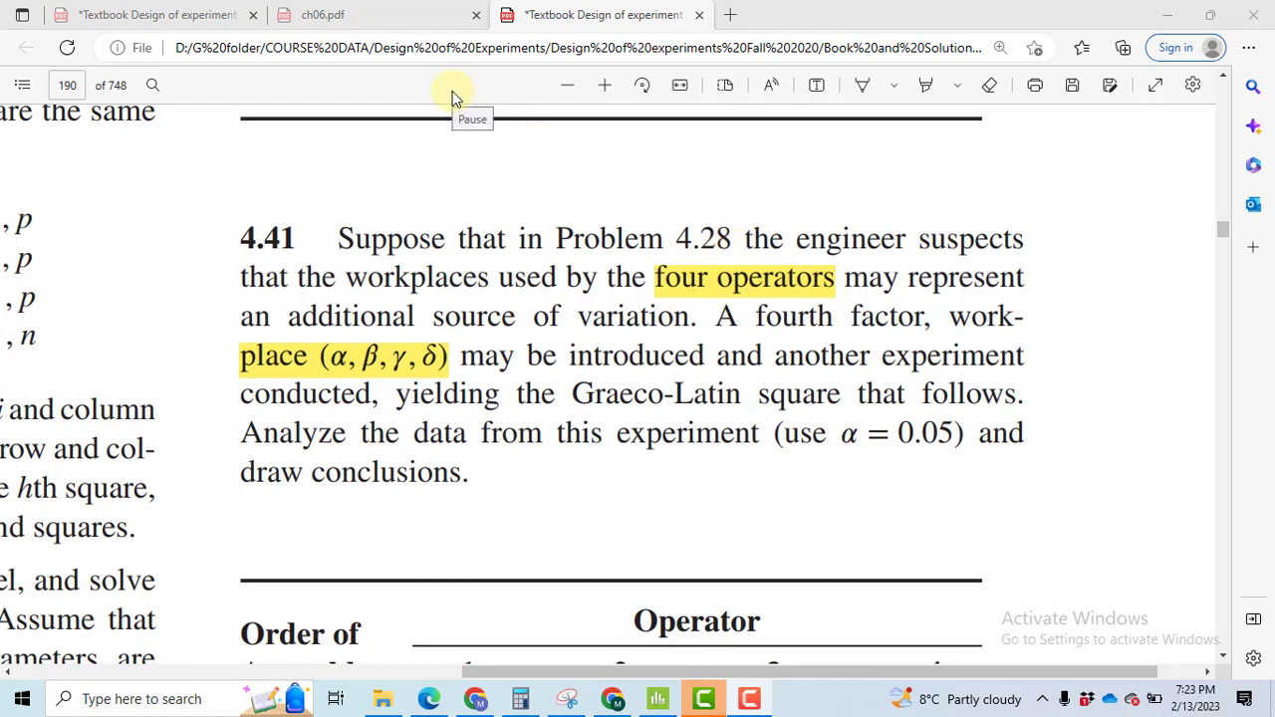
# Go back a page in the PDF to read the referenced Problem 4.28
pyautogui.hotkey('alt', 'Left')
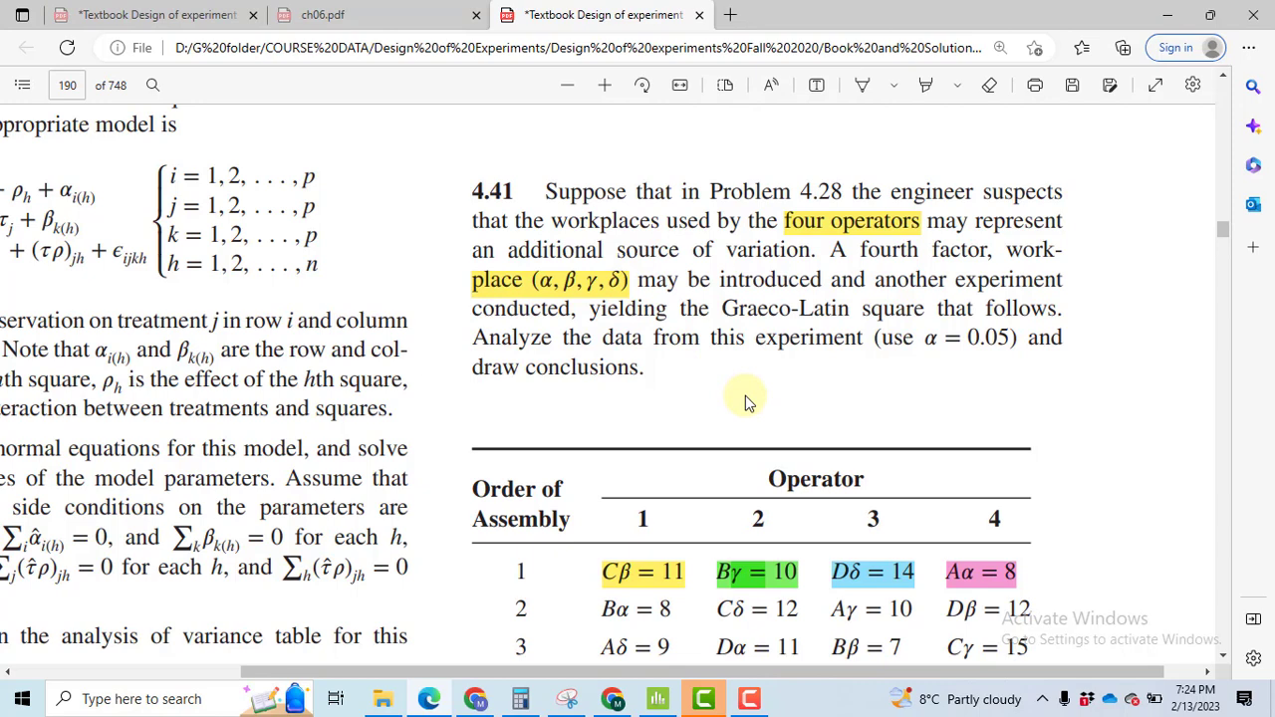
# Scroll to row 4 of the Graeco-Latin square table and zoom in with Ctrl+Plus
pyautogui.scroll(-1, 747, 398)
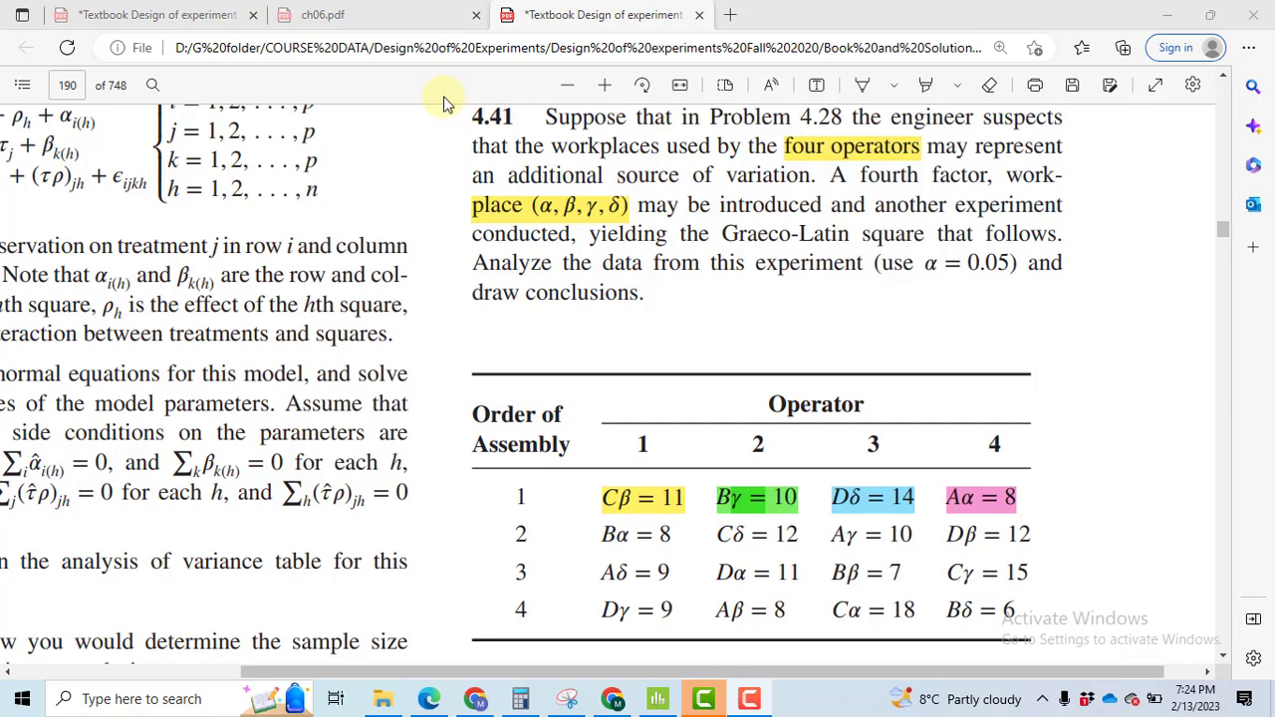
pyautogui.hotkey('ctrl', '+')
pyautogui.hotkey('ctrl', '+')
pyautogui.hotkey('ctrl', '+')
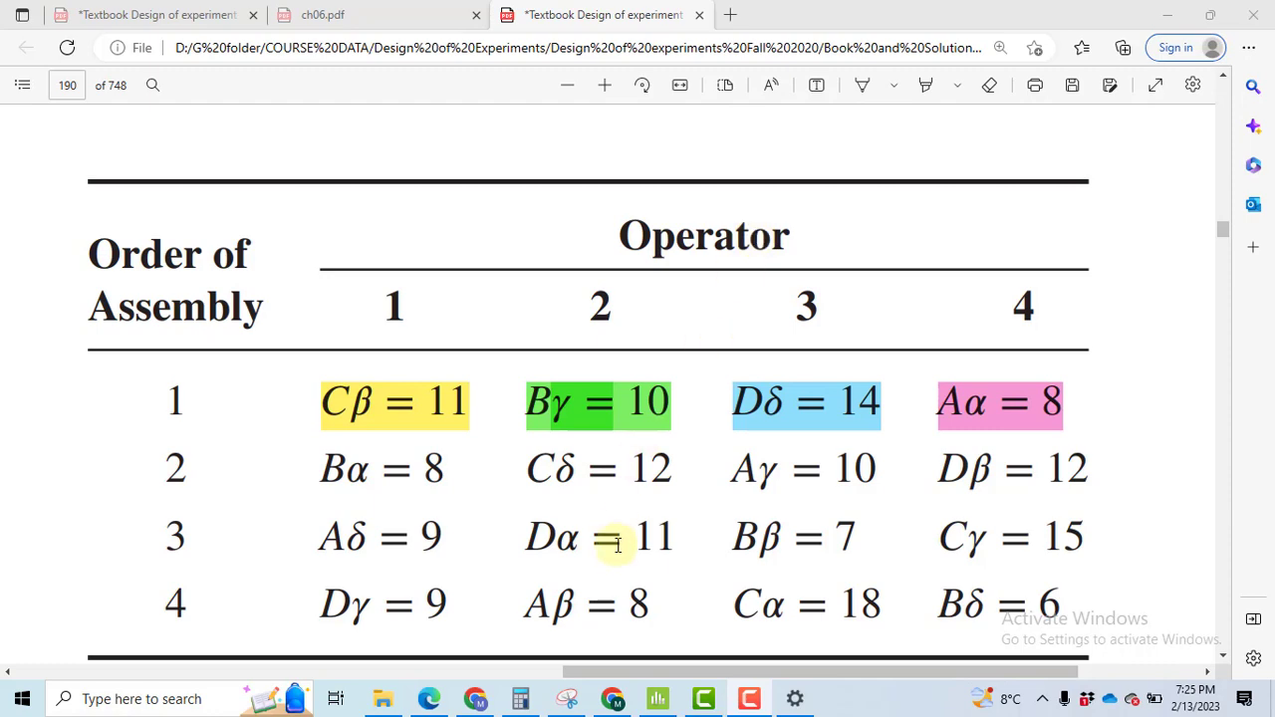
pyautogui.click(658, 700)
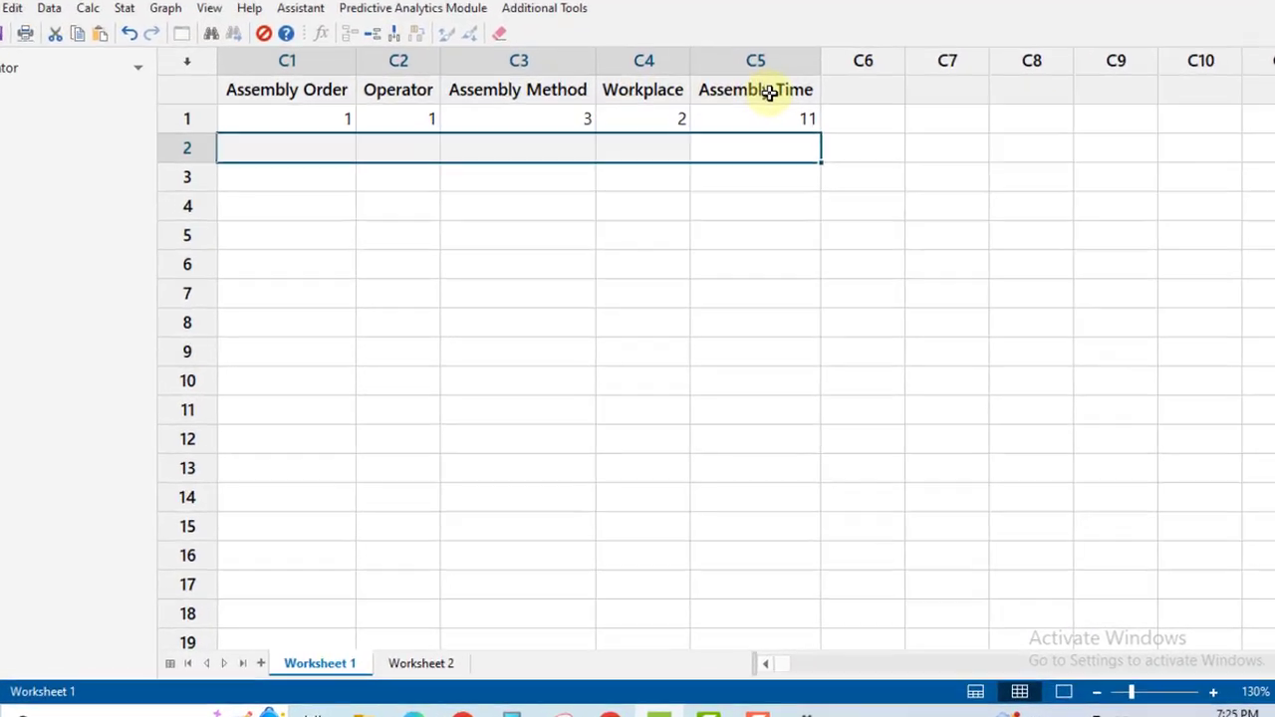
pyautogui.click(767, 92)
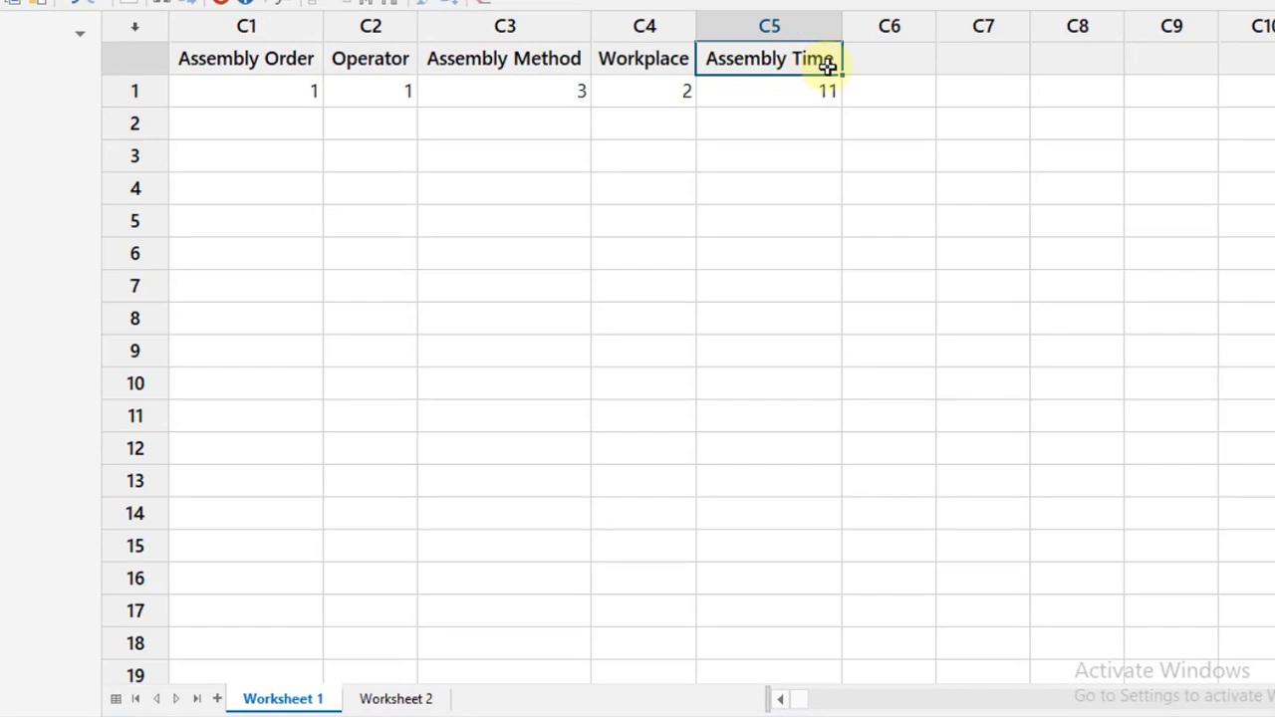
pyautogui.click(417, 713)
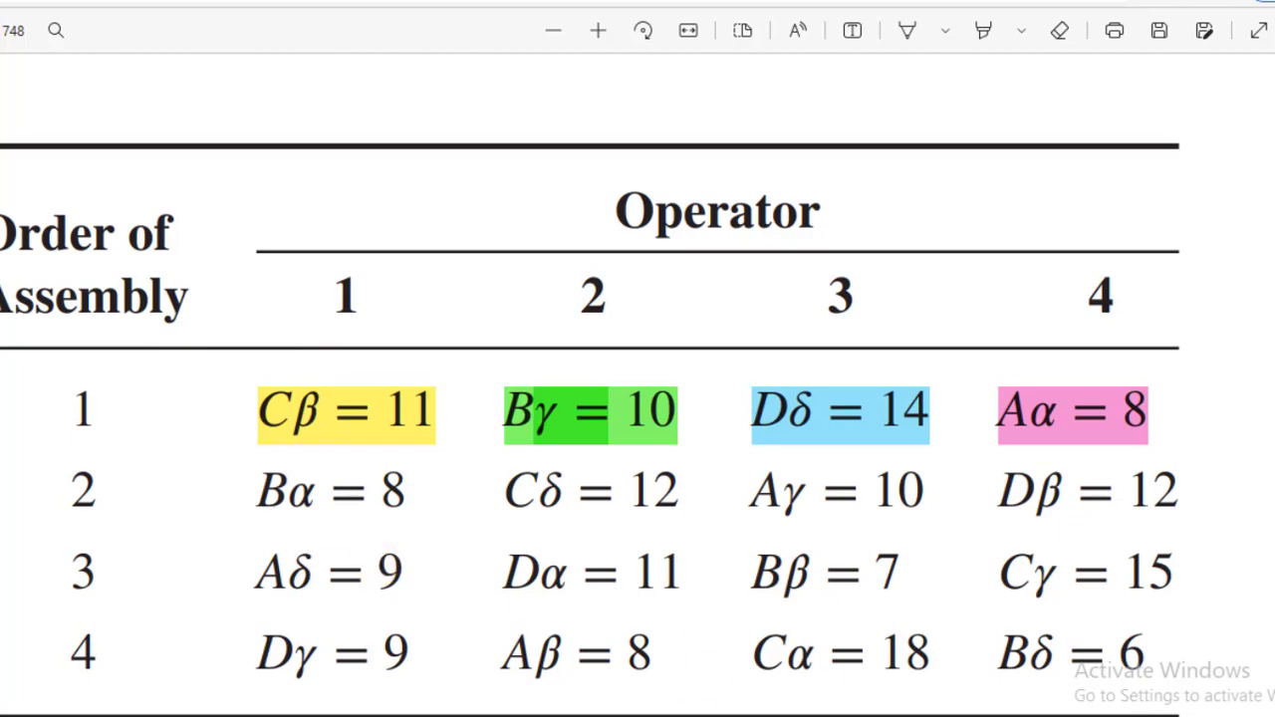
# Copy the remaining runs from the PDF table into Minitab until all 16 rows are filled
pyautogui.hotkey('alt', 'Tab')
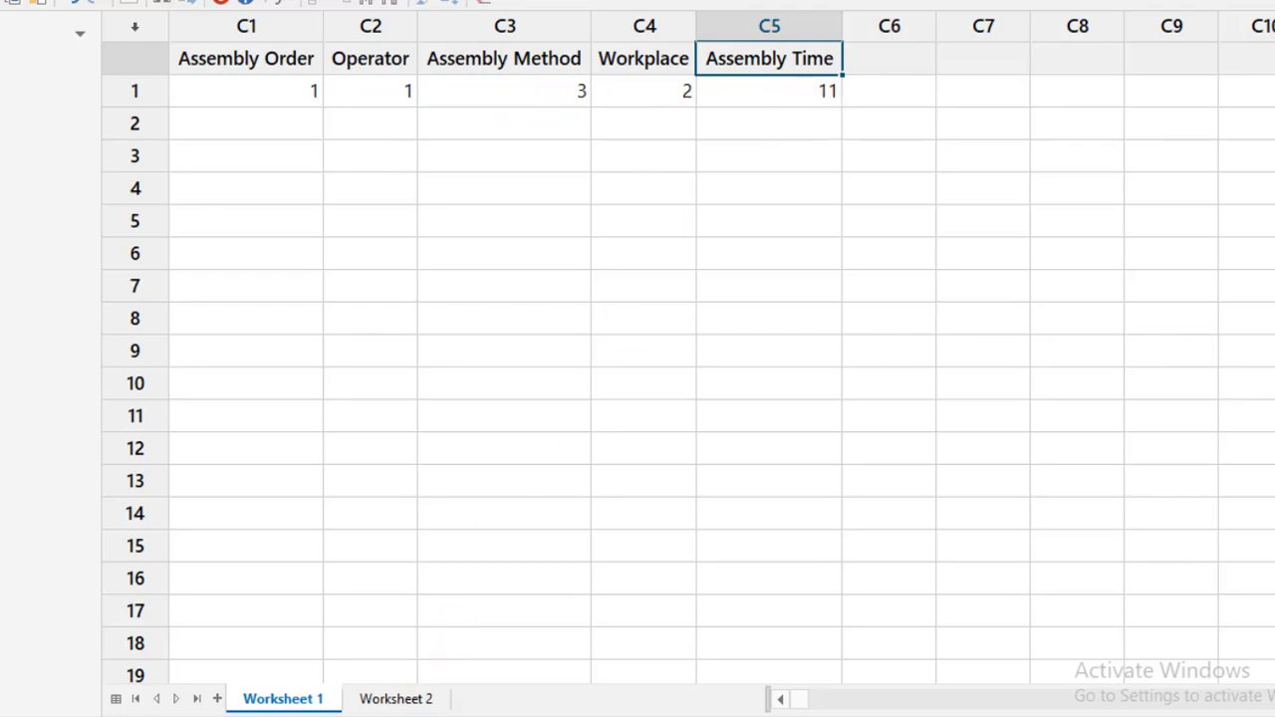
pyautogui.hotkey('alt', 'Tab')
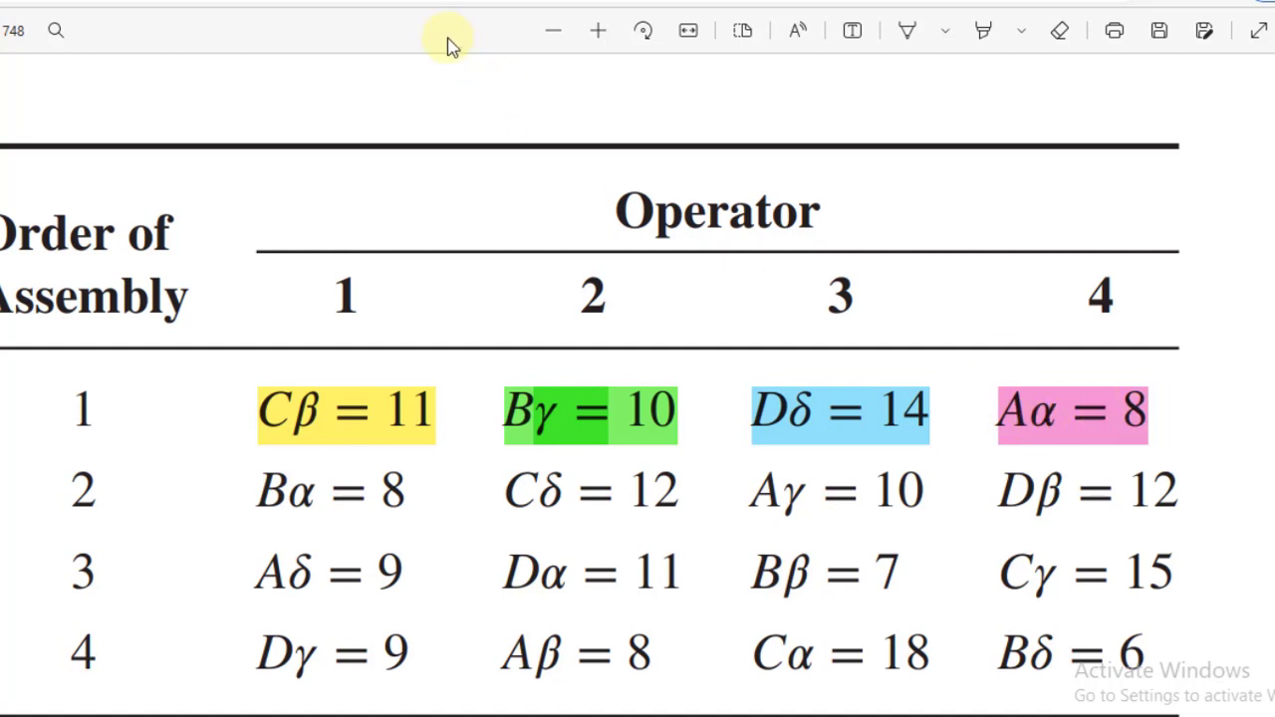
pyautogui.hotkey('alt', 'Tab')
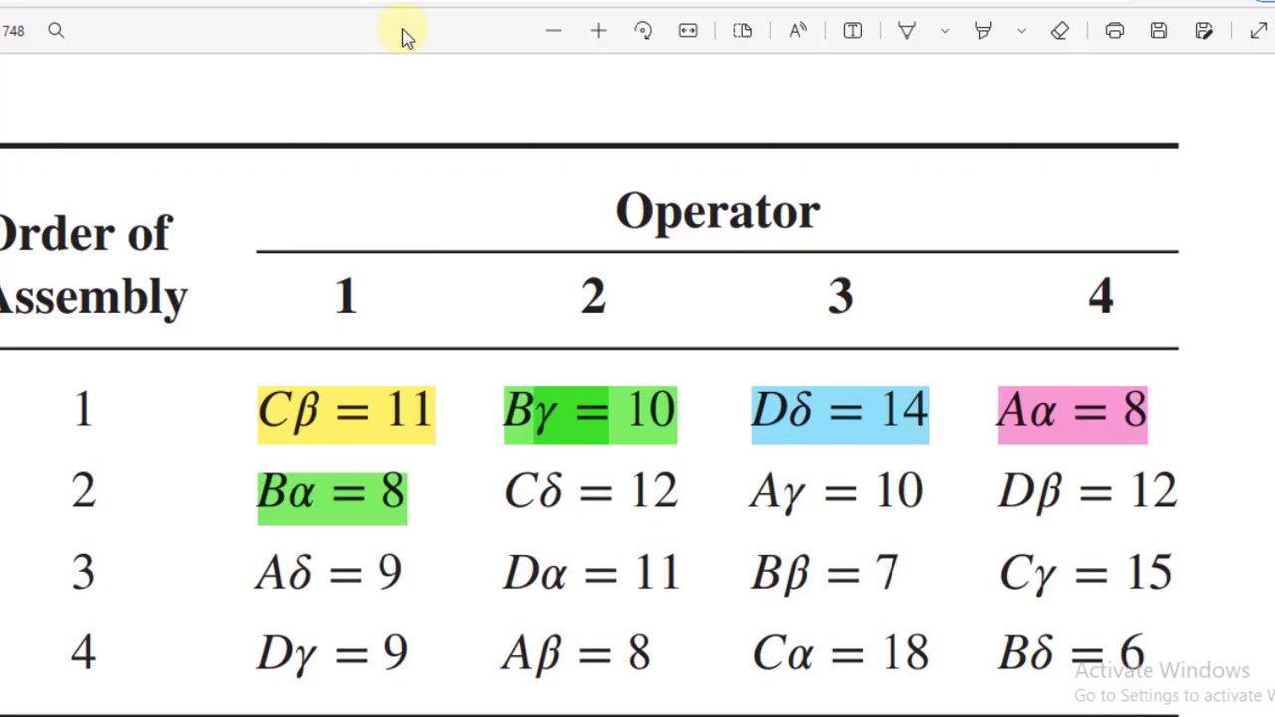
pyautogui.hotkey('alt', 'Tab')
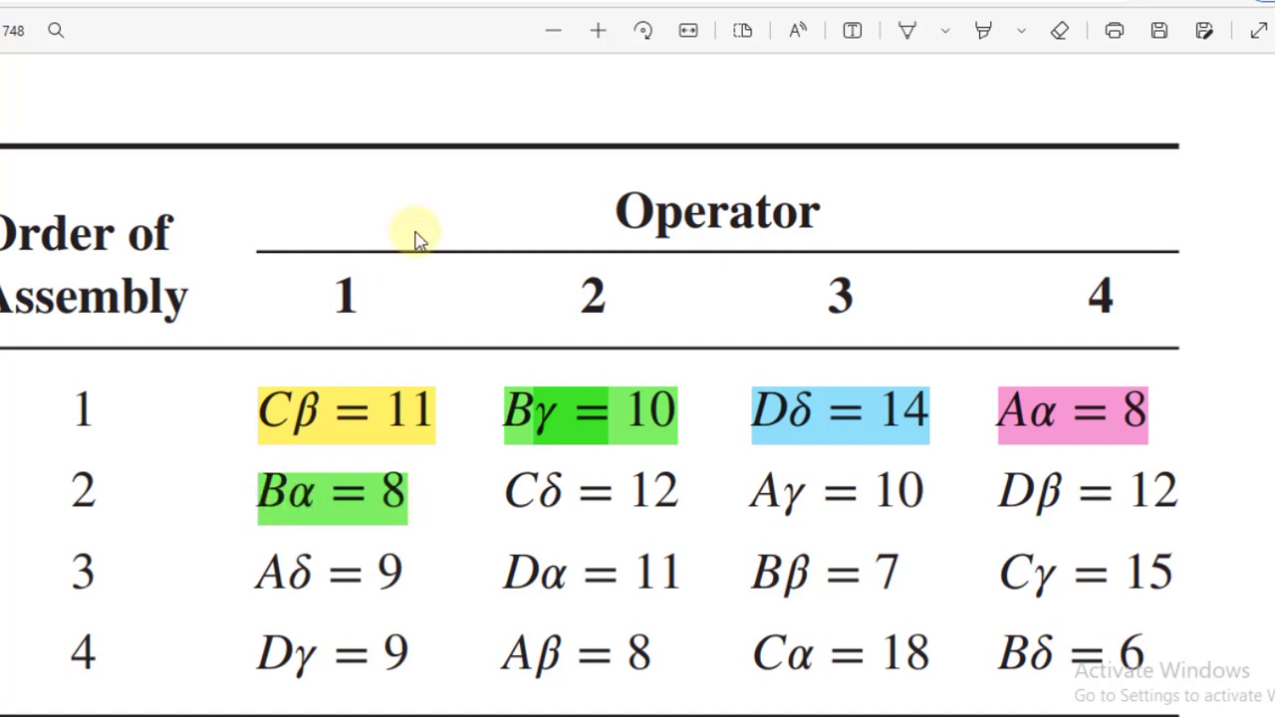
pyautogui.click(419, 5)
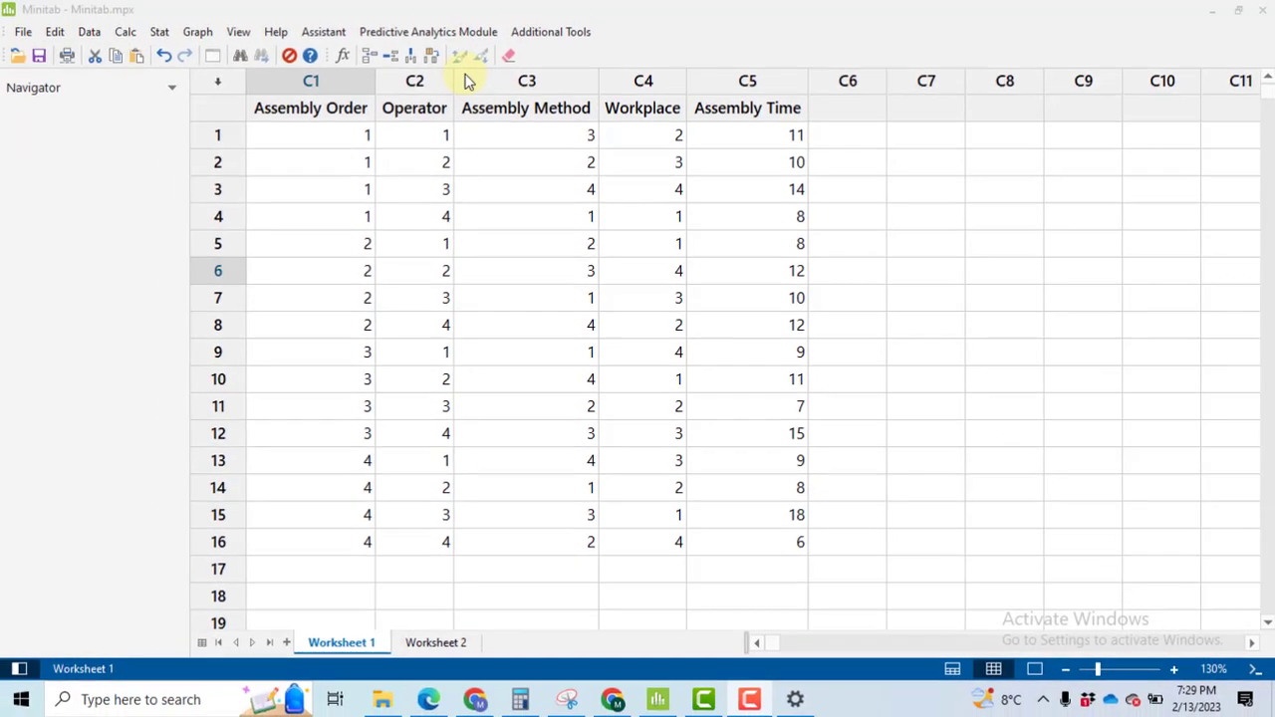
# Open the Fit General Linear Model dialog from Stat > ANOVA > General Linear Model
pyautogui.click(160, 32)
pyautogui.moveTo(265, 100)
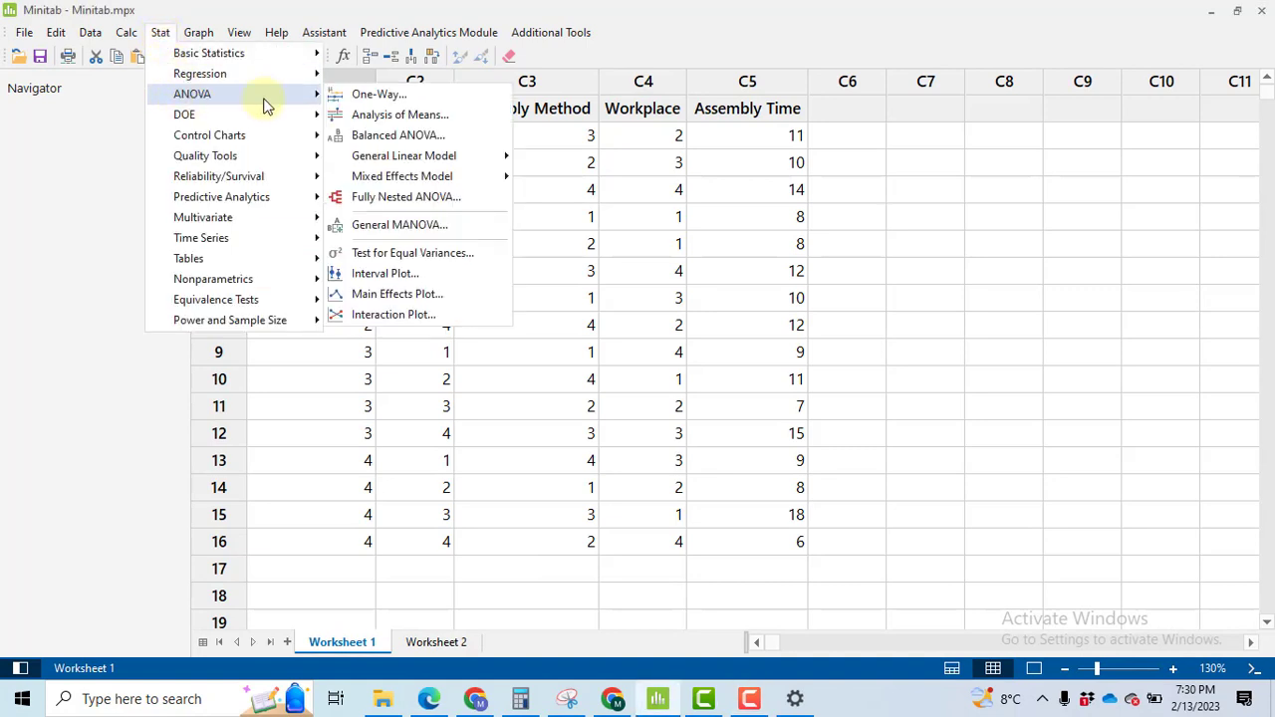
pyautogui.moveTo(441, 157)
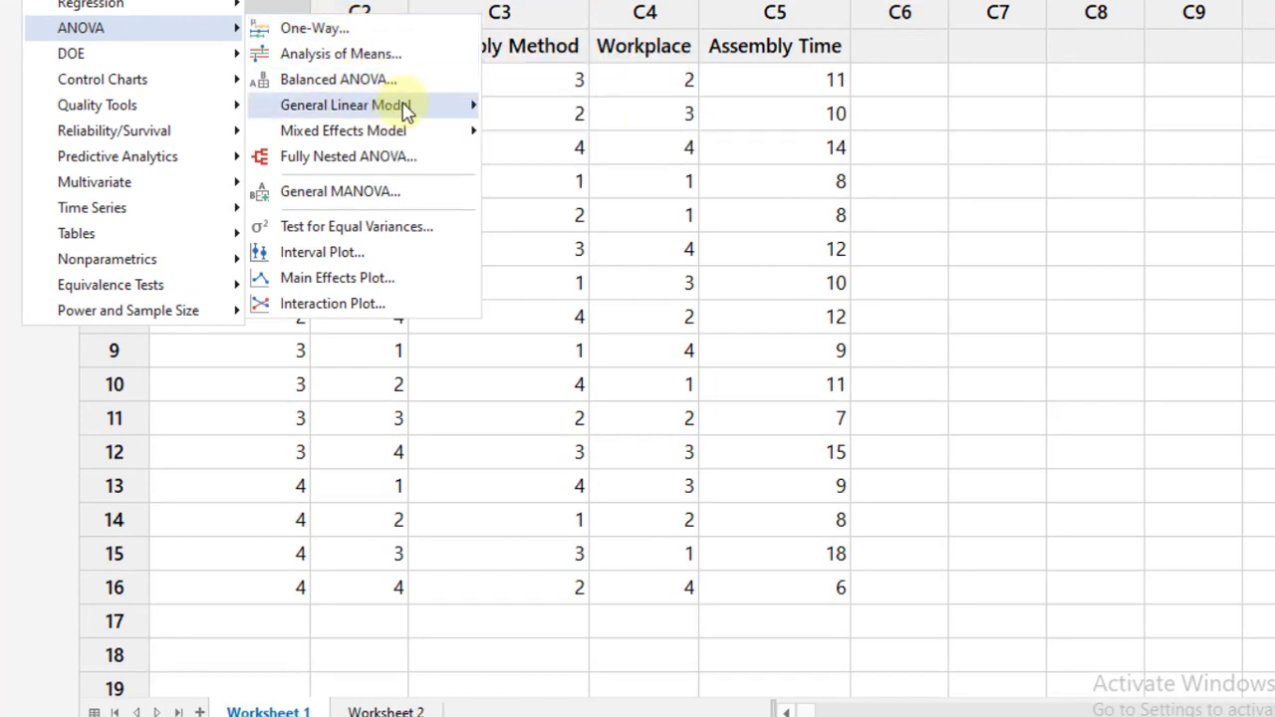
pyautogui.moveTo(412, 109)
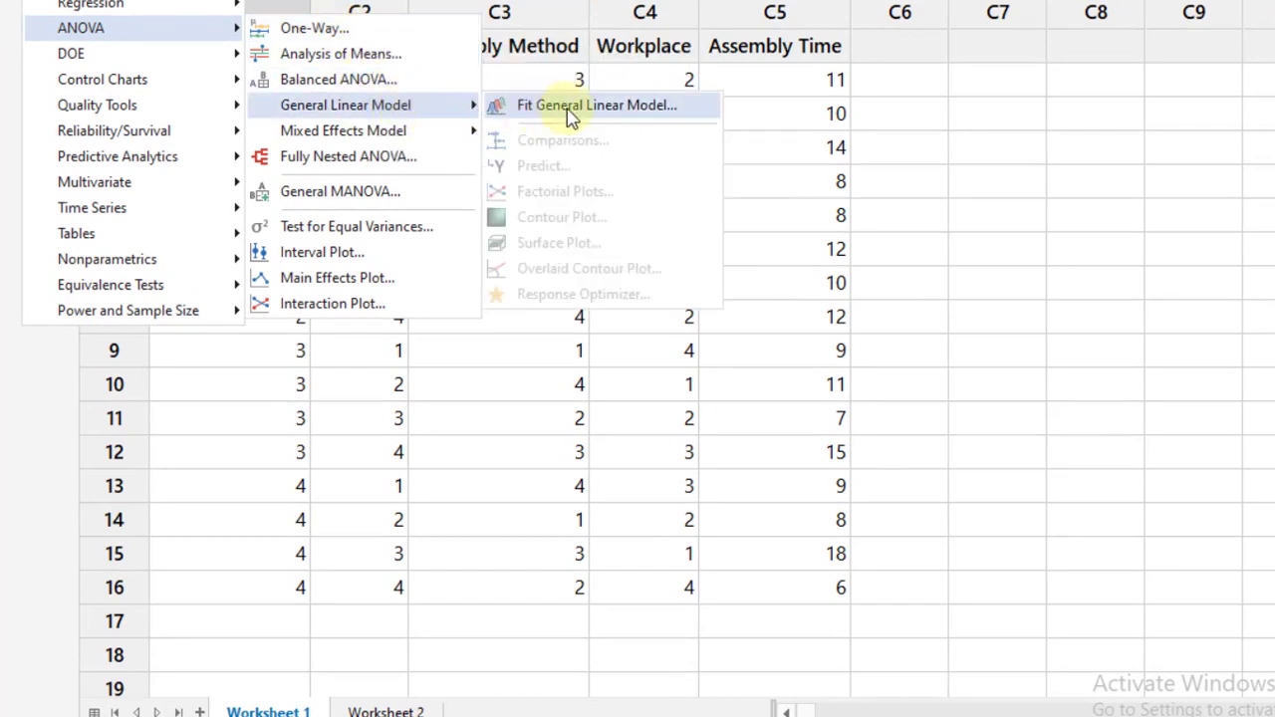
pyautogui.click(614, 107)
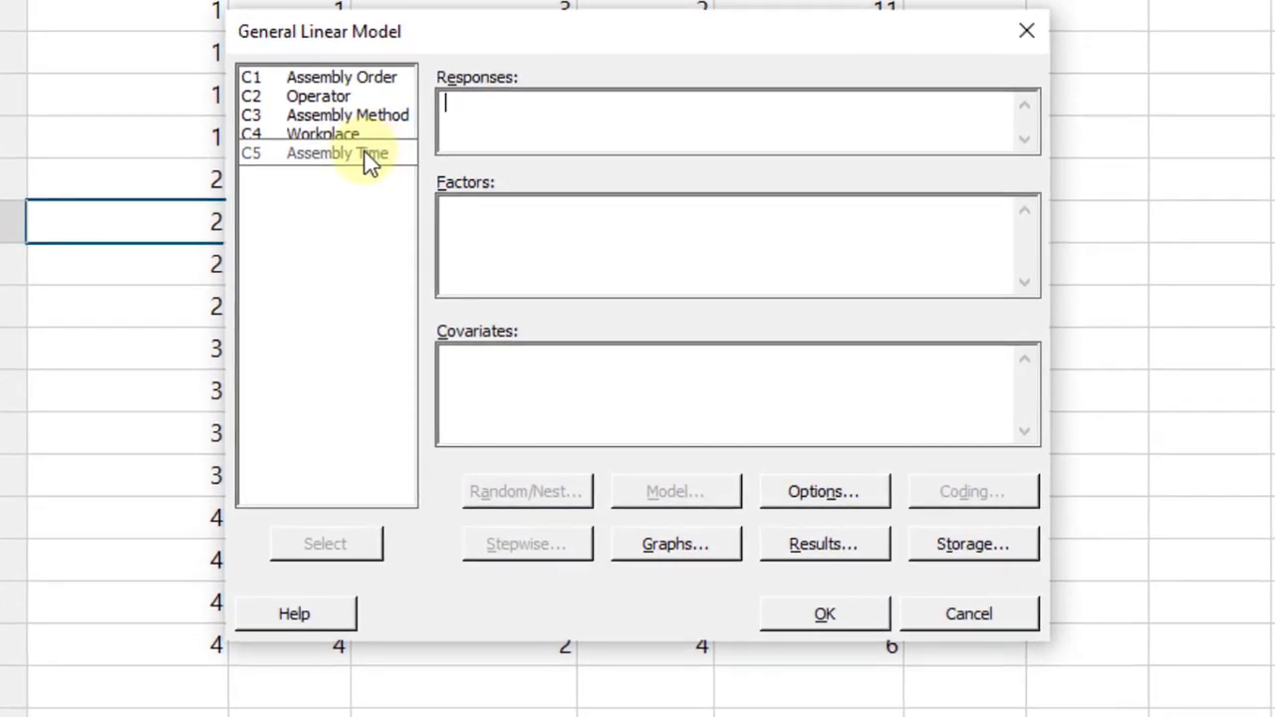
# Enter Assembly Time as the response and Assembly Order, Operator, Assembly Method, Workplace as factors
pyautogui.doubleClick(418, 196)
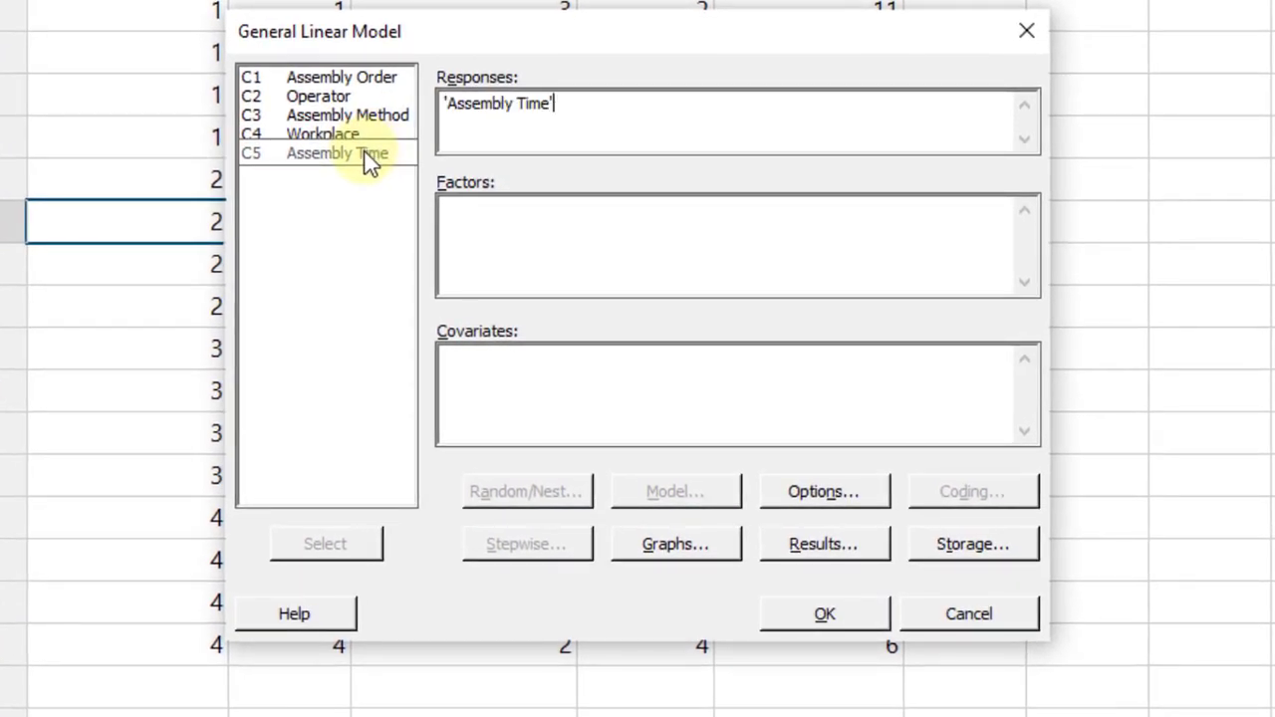
pyautogui.click(521, 231)
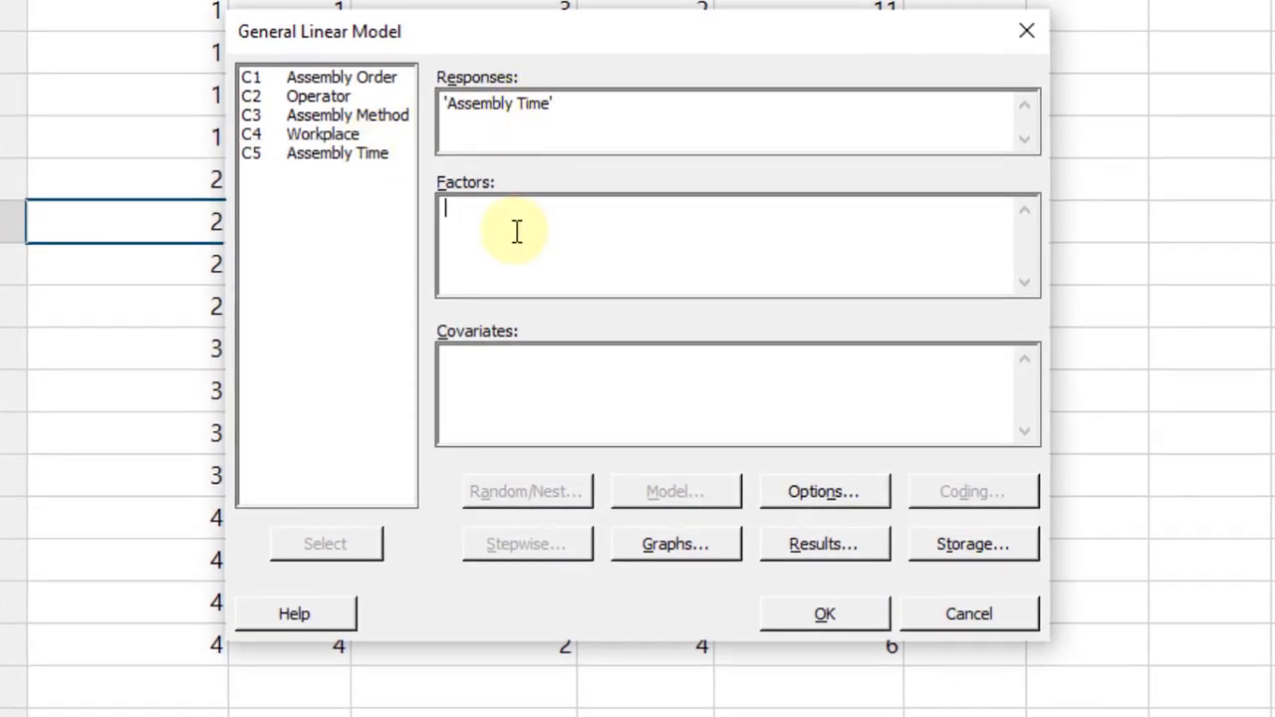
pyautogui.doubleClick(346, 80)
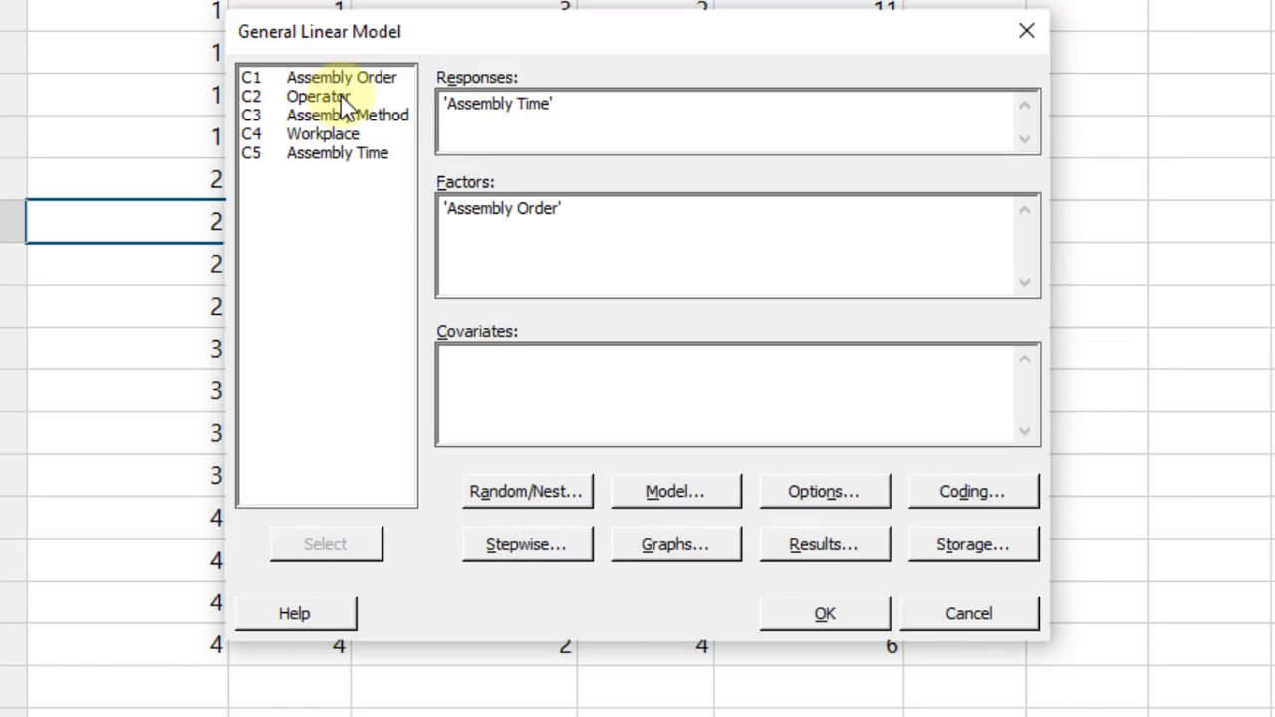
pyautogui.doubleClick(317, 96)
pyautogui.doubleClick(376, 118)
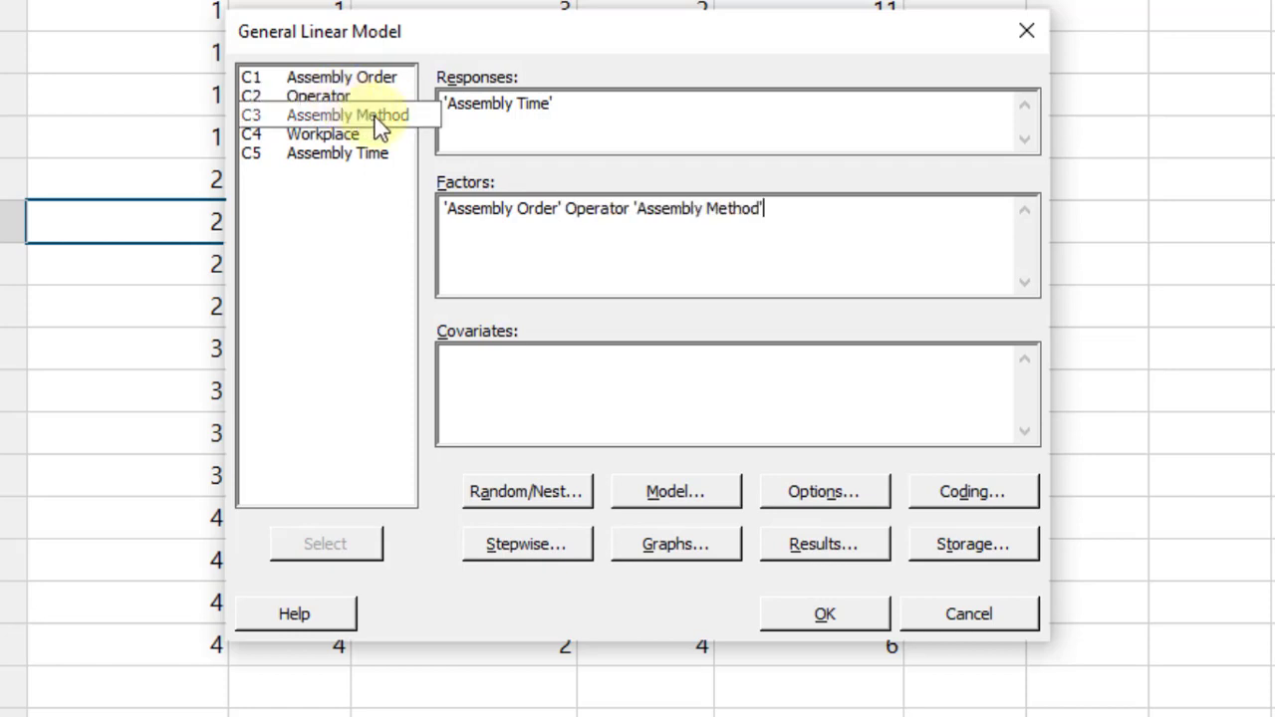
pyautogui.doubleClick(339, 136)
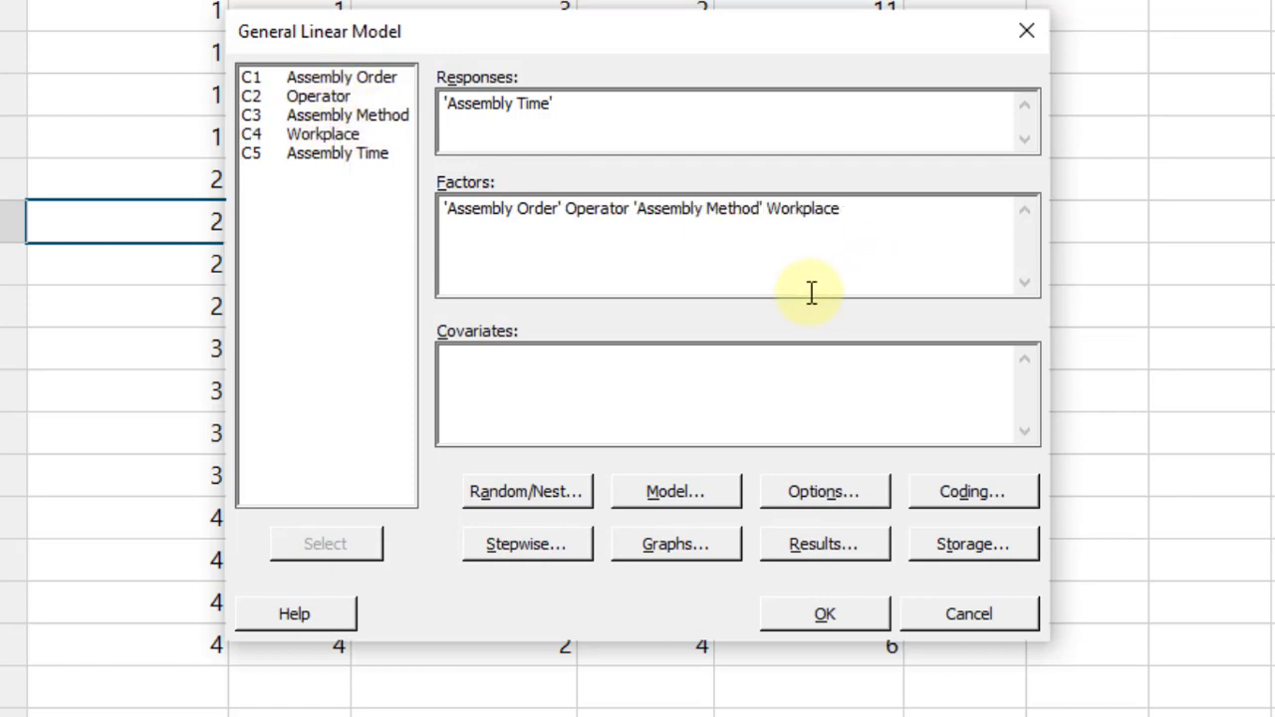
# Request the Four in one residual plots for the general linear model
pyautogui.click(699, 553)
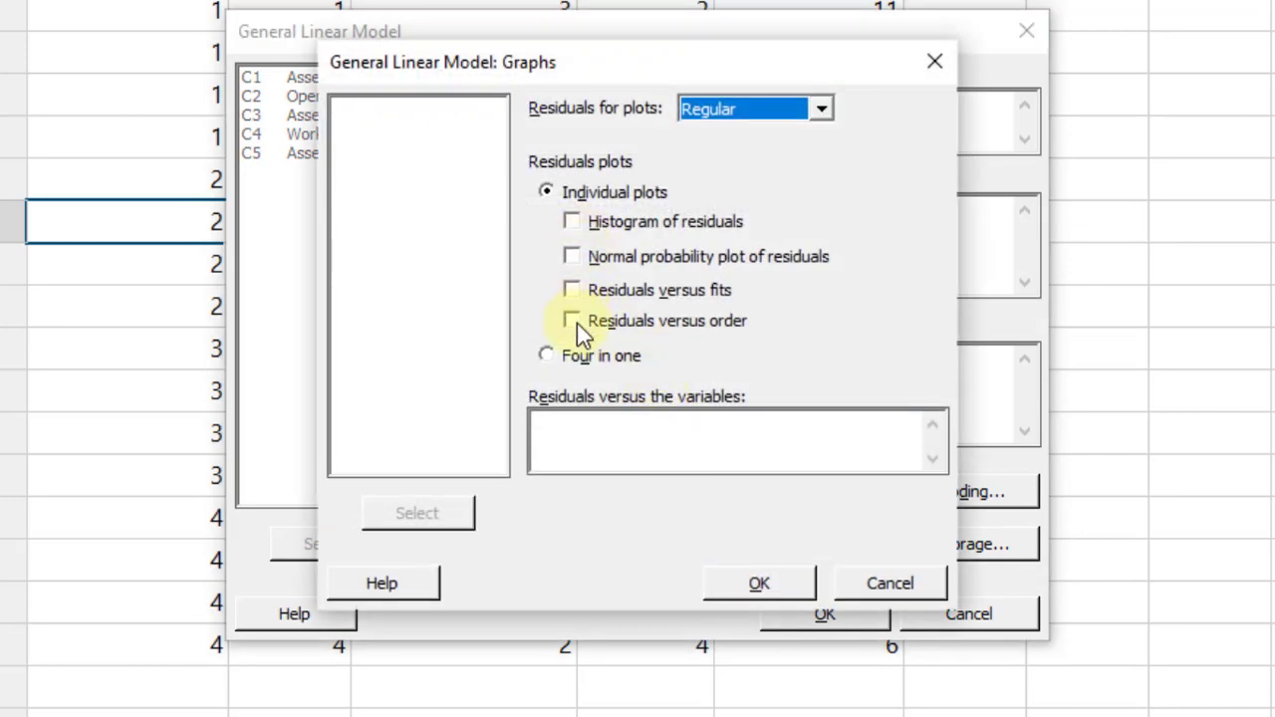
pyautogui.click(579, 361)
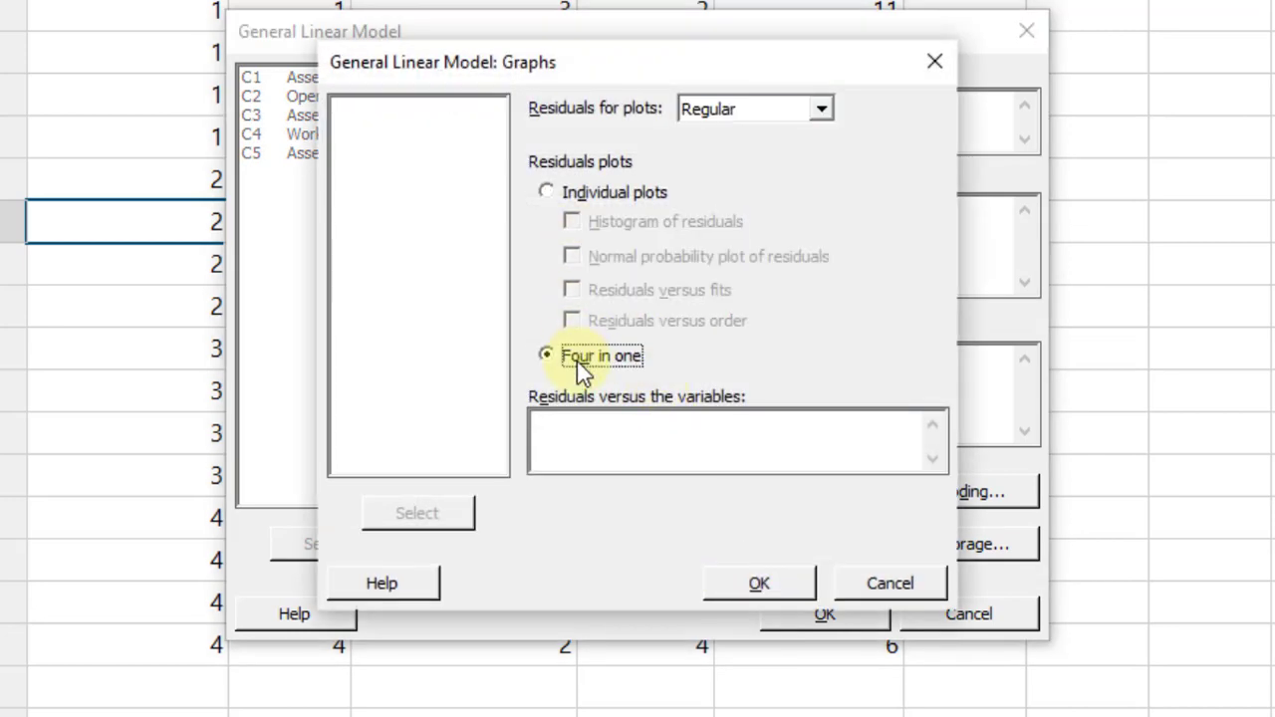
pyautogui.click(760, 584)
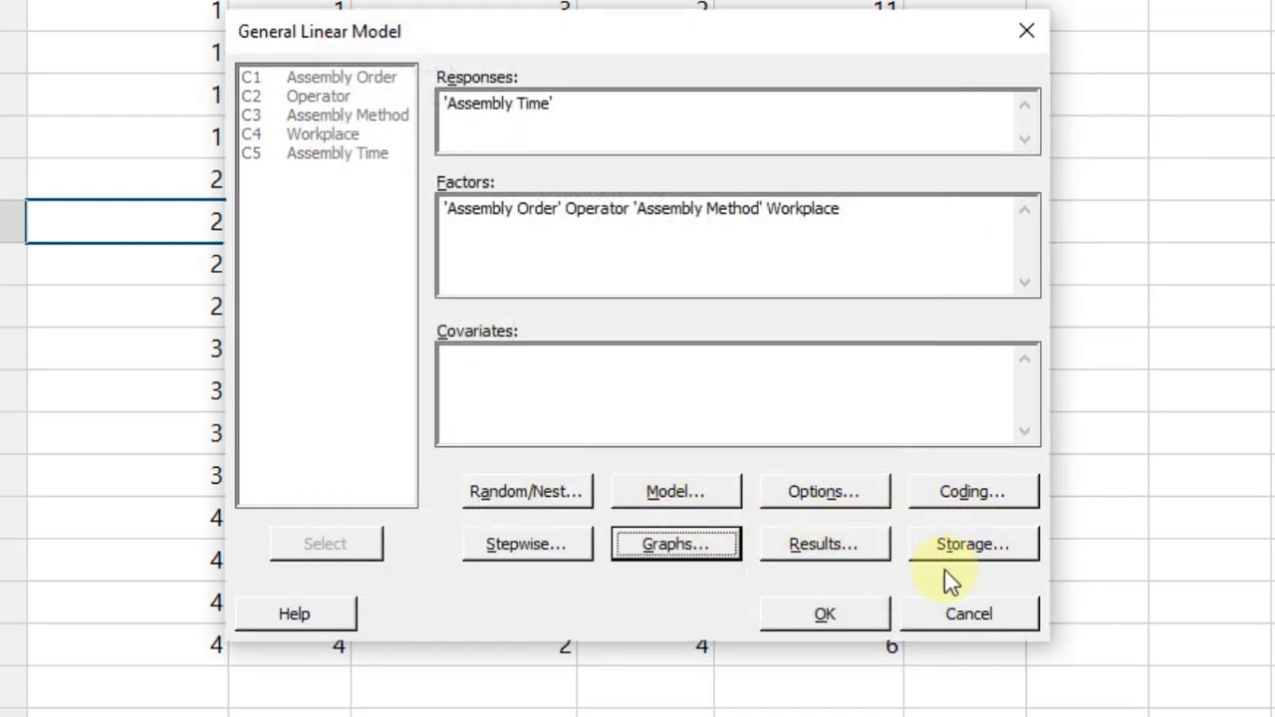
# Set the displayed results to Expanded tables
pyautogui.click(818, 553)
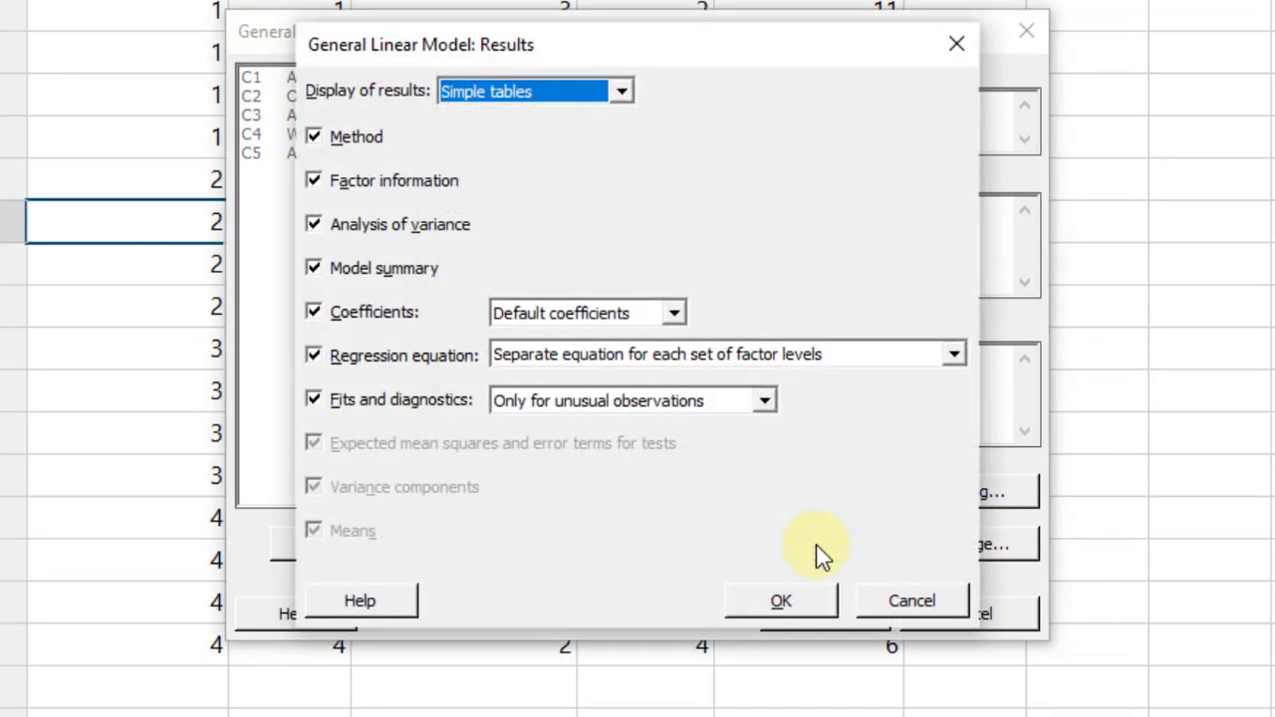
pyautogui.click(621, 94)
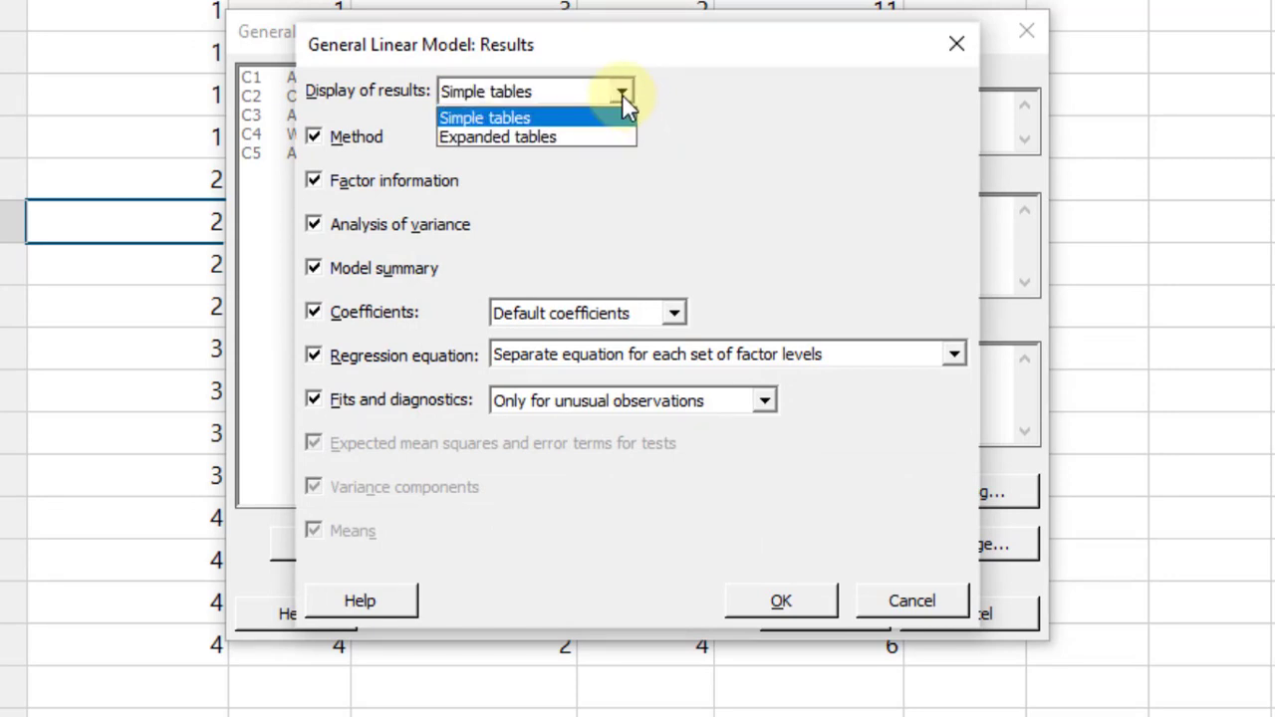
pyautogui.click(526, 139)
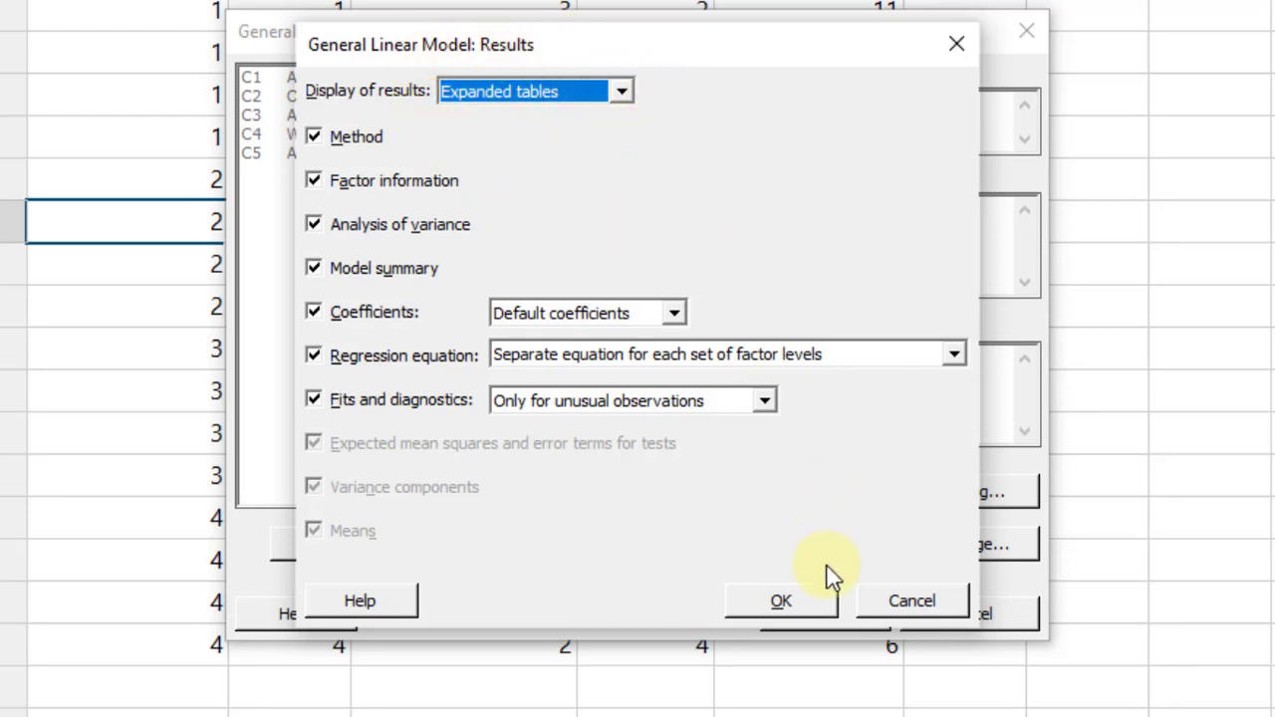
pyautogui.click(805, 603)
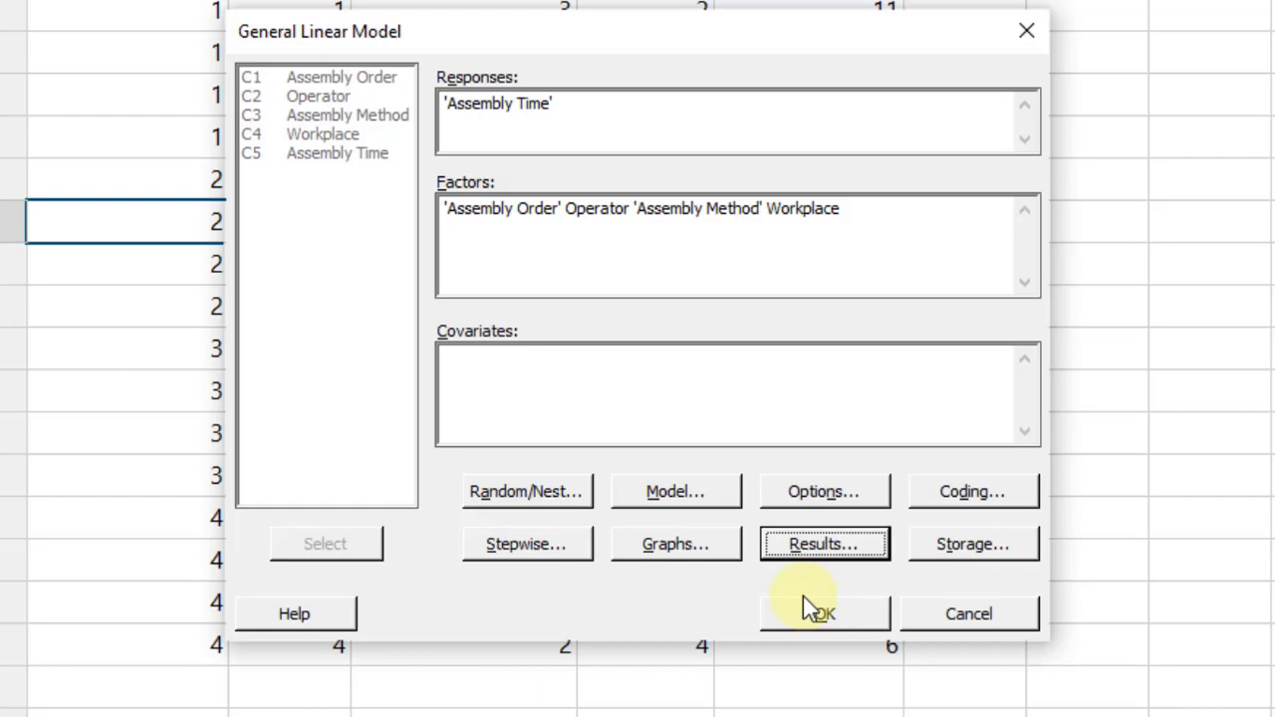
# Run the model and scroll the Output Only view to the Analysis of Variance table
pyautogui.click(841, 615)
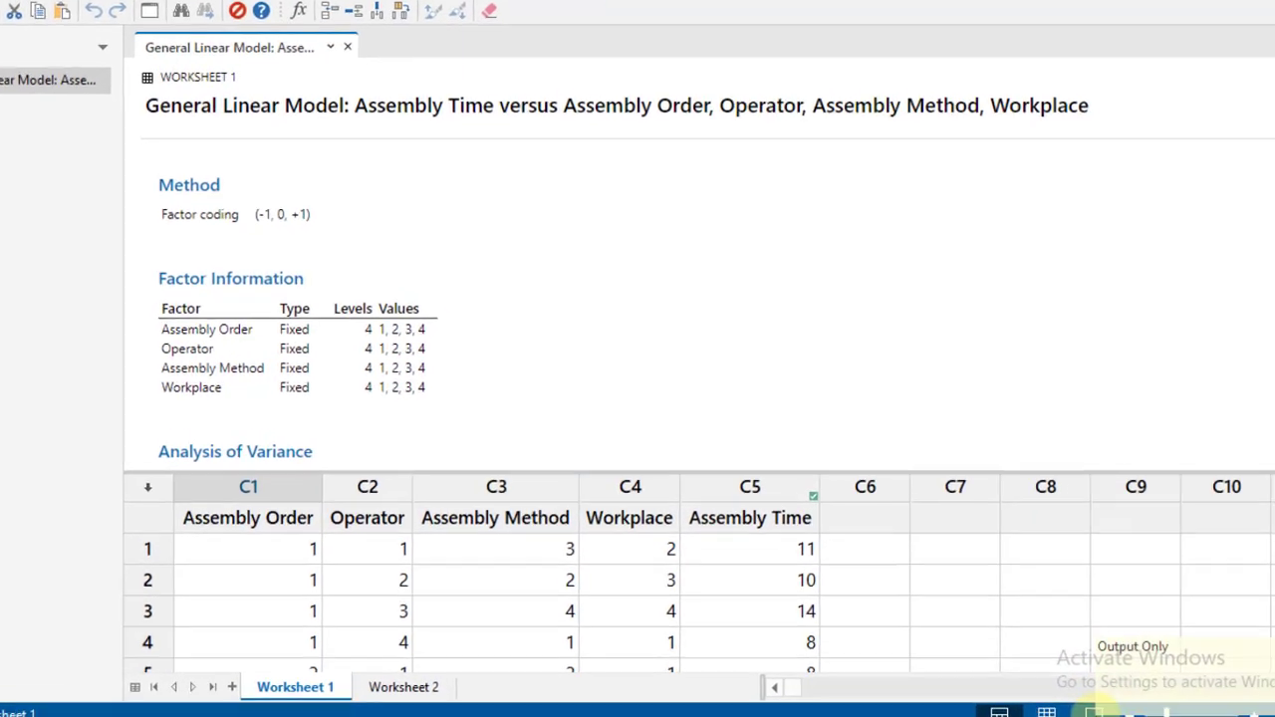
pyautogui.click(1092, 711)
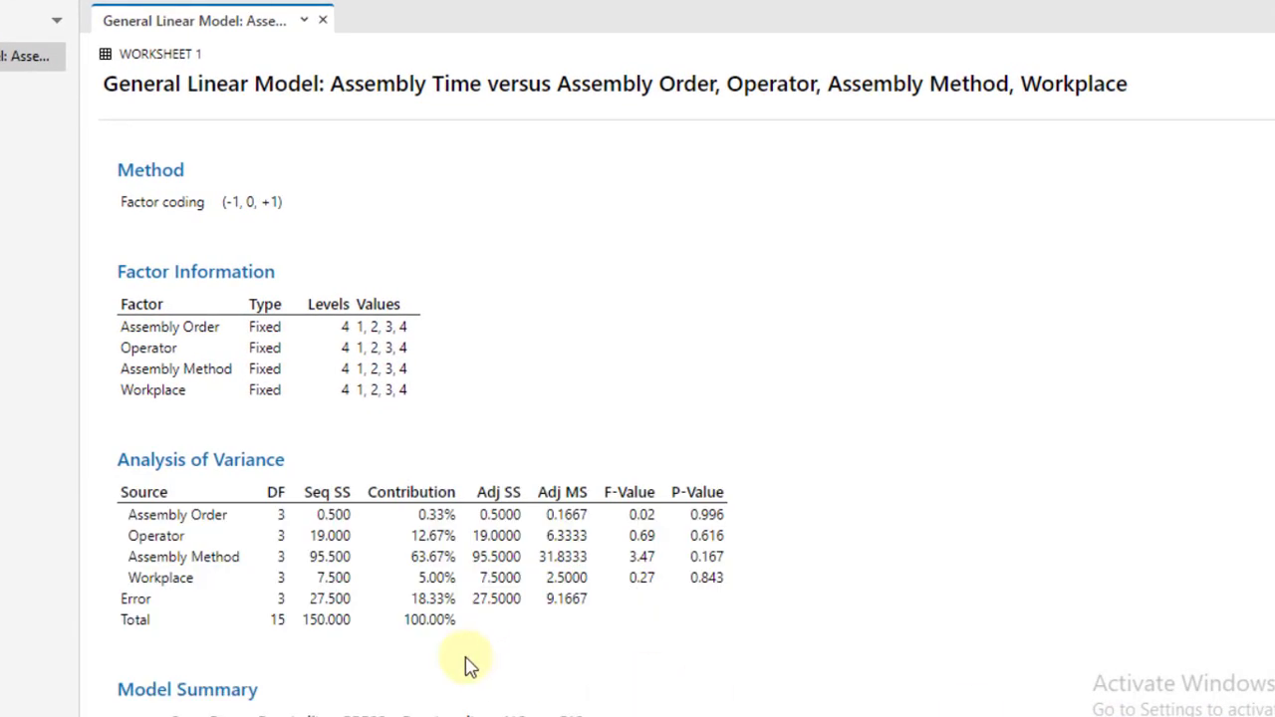
pyautogui.scroll(-3, 520, 630)
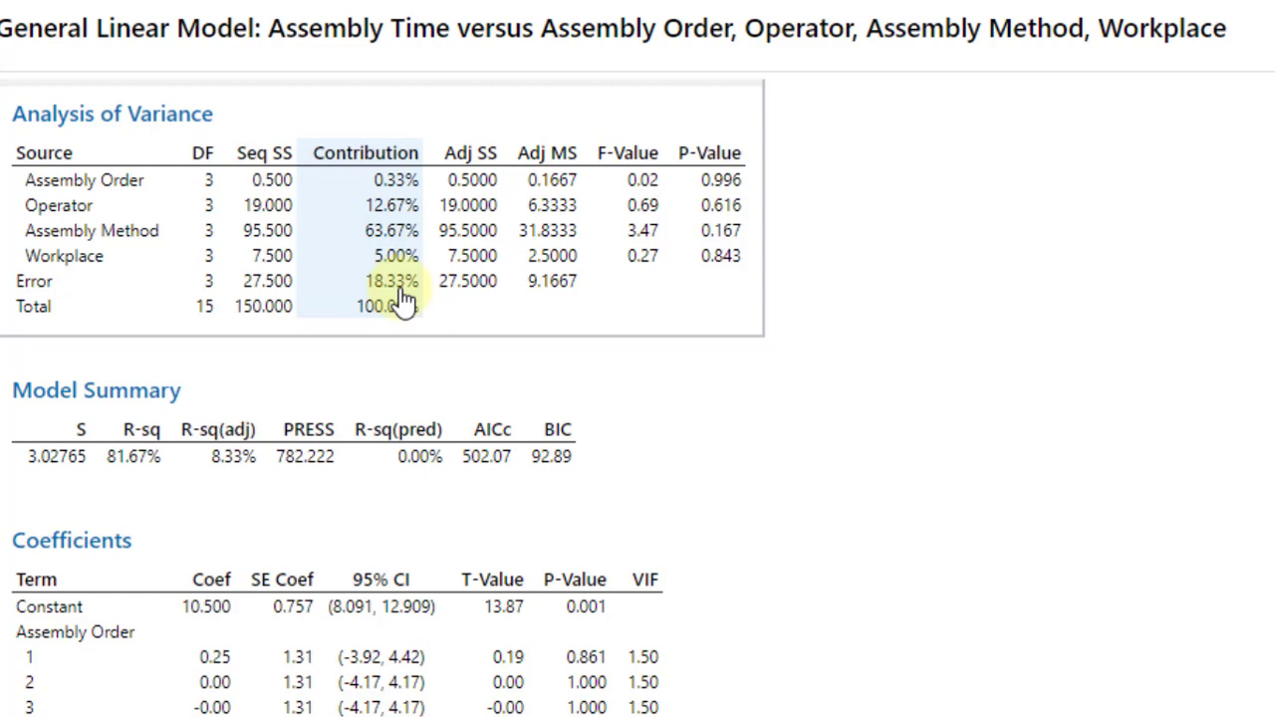
# Scroll down the General Linear Model output to the Coefficients table
pyautogui.scroll(-2, 289, 390)
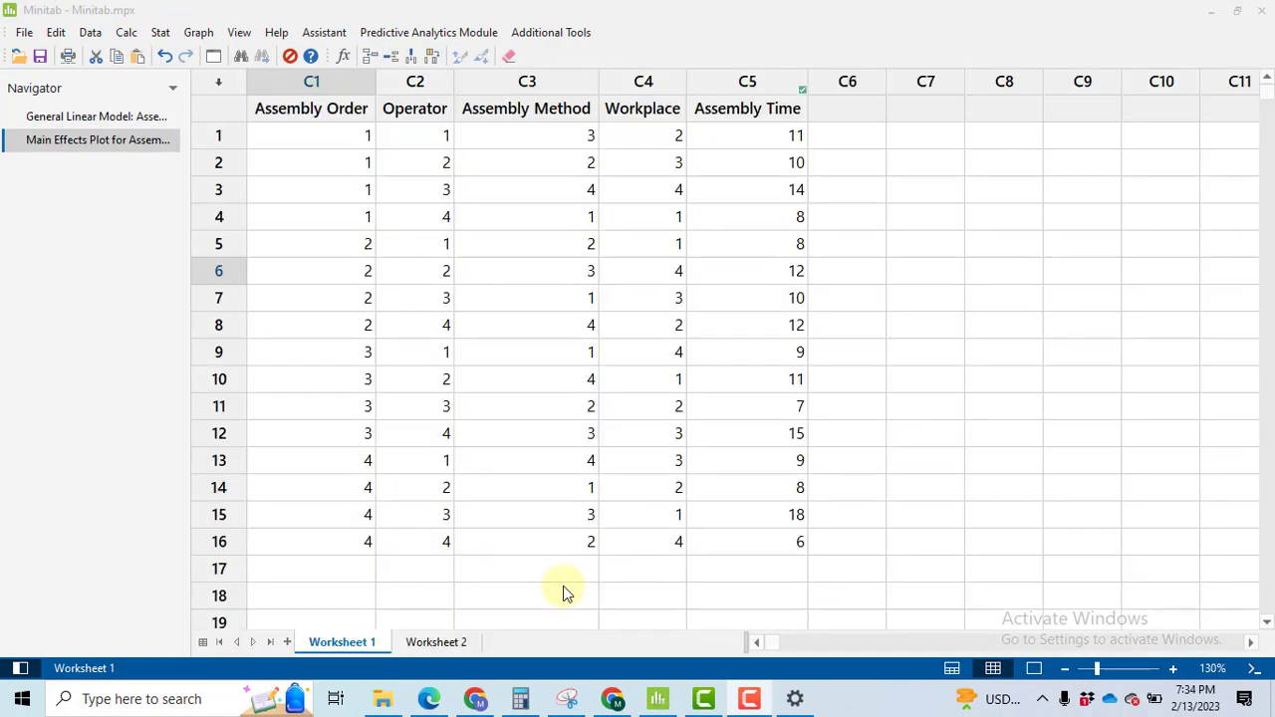
# Create a Main Effects Plot of Assembly Time with Assembly Method as the only factor
pyautogui.click(160, 32)
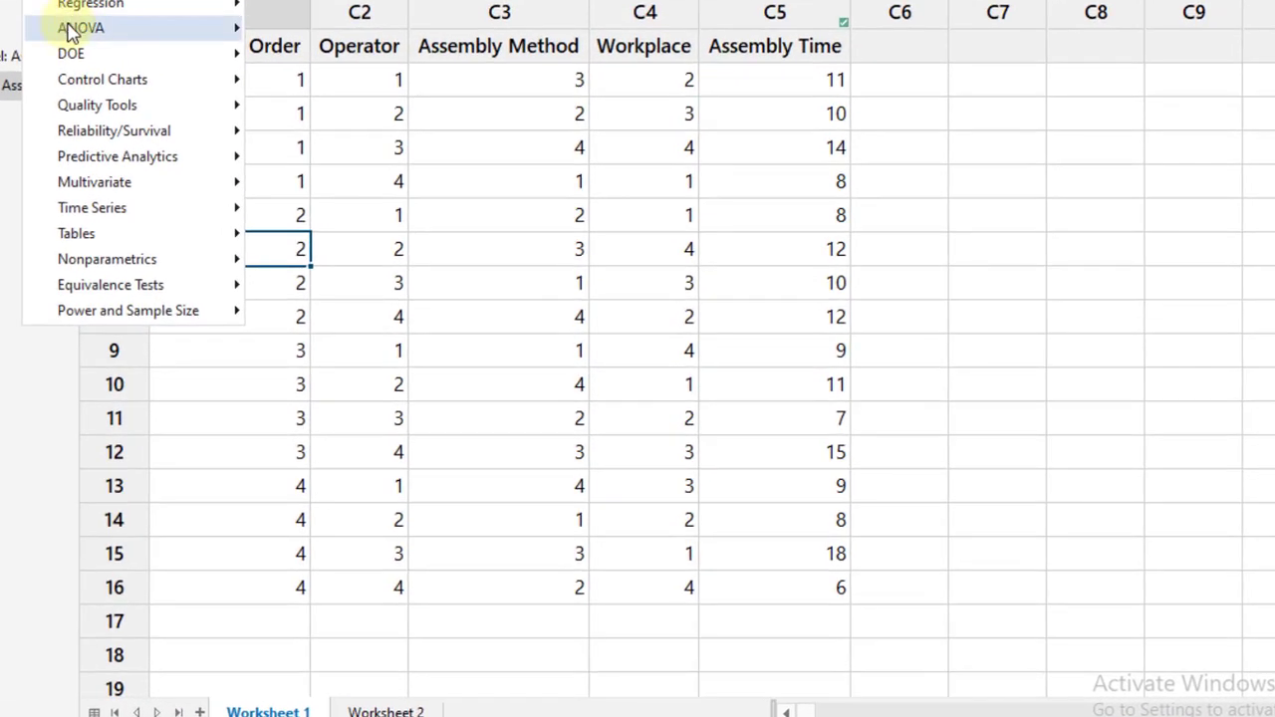
pyautogui.moveTo(71, 31)
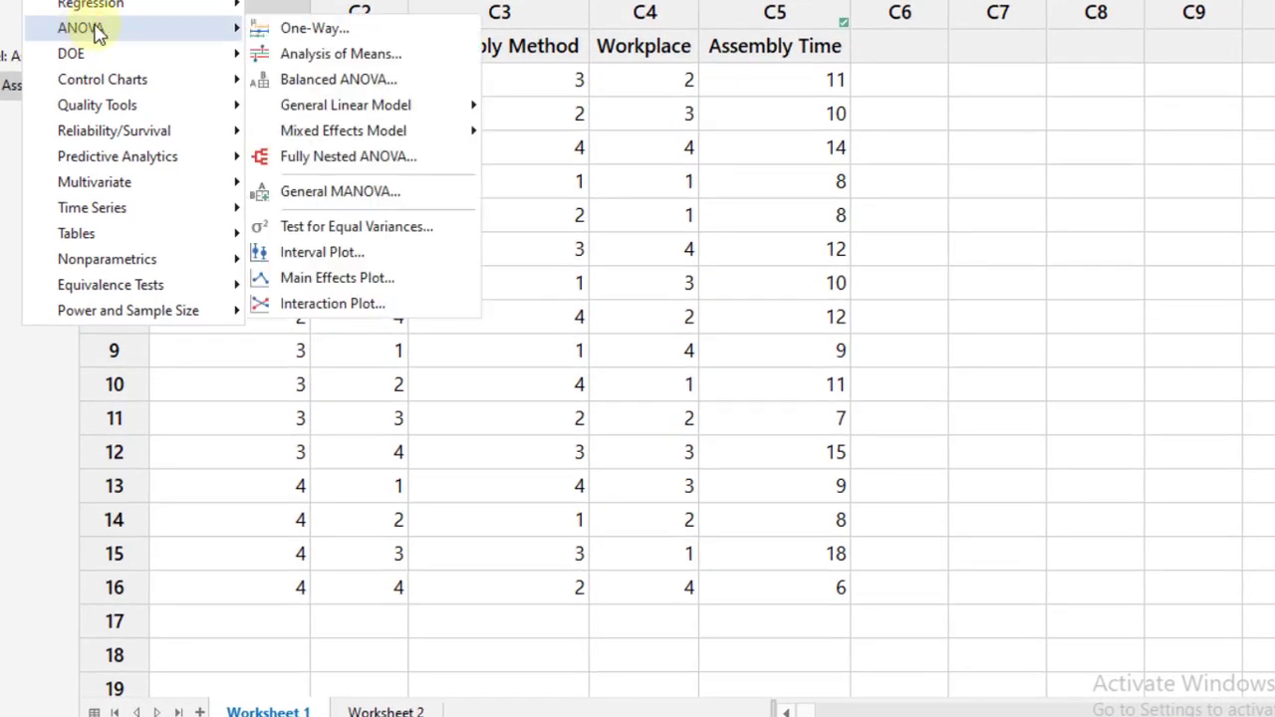
pyautogui.click(332, 279)
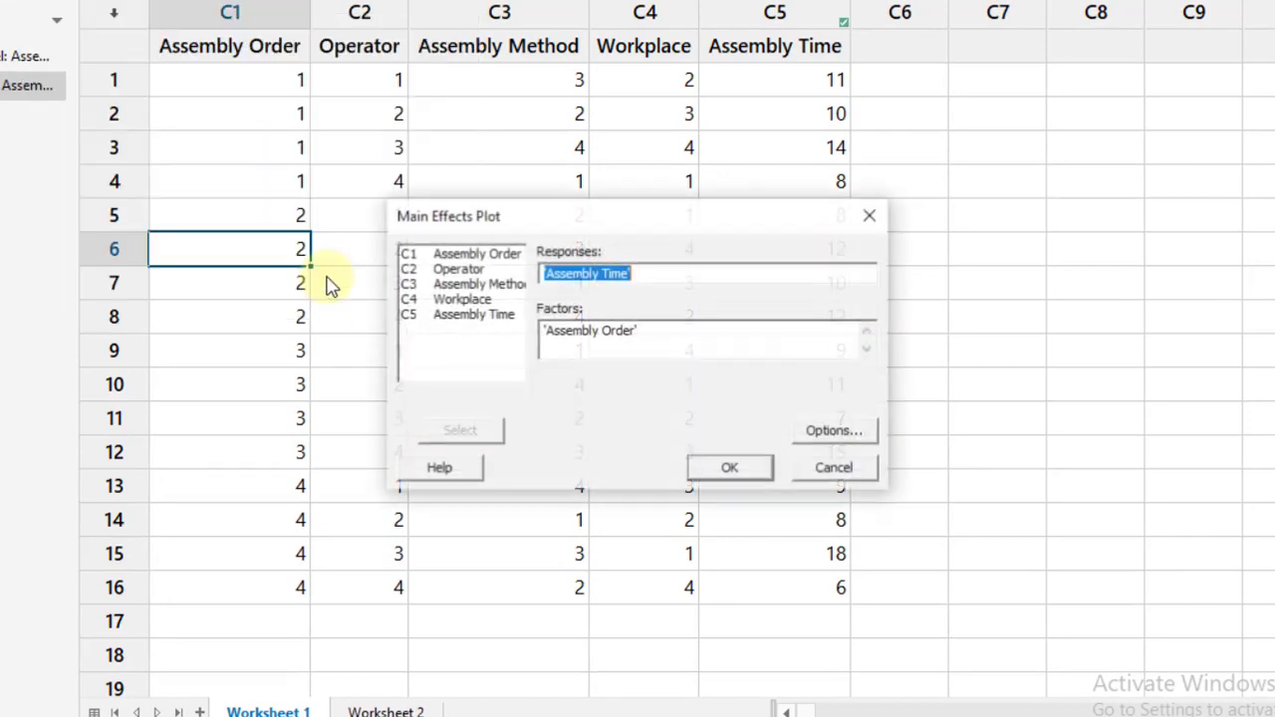
pyautogui.press('F3')
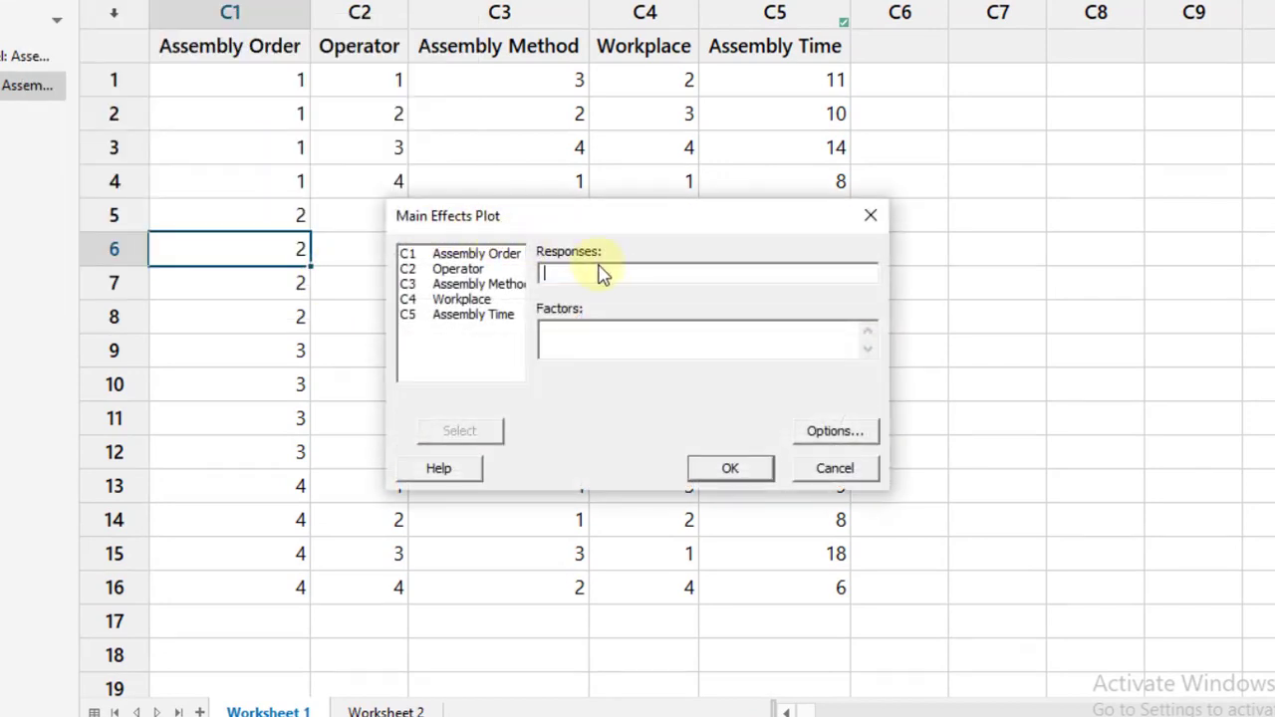
pyautogui.doubleClick(472, 314)
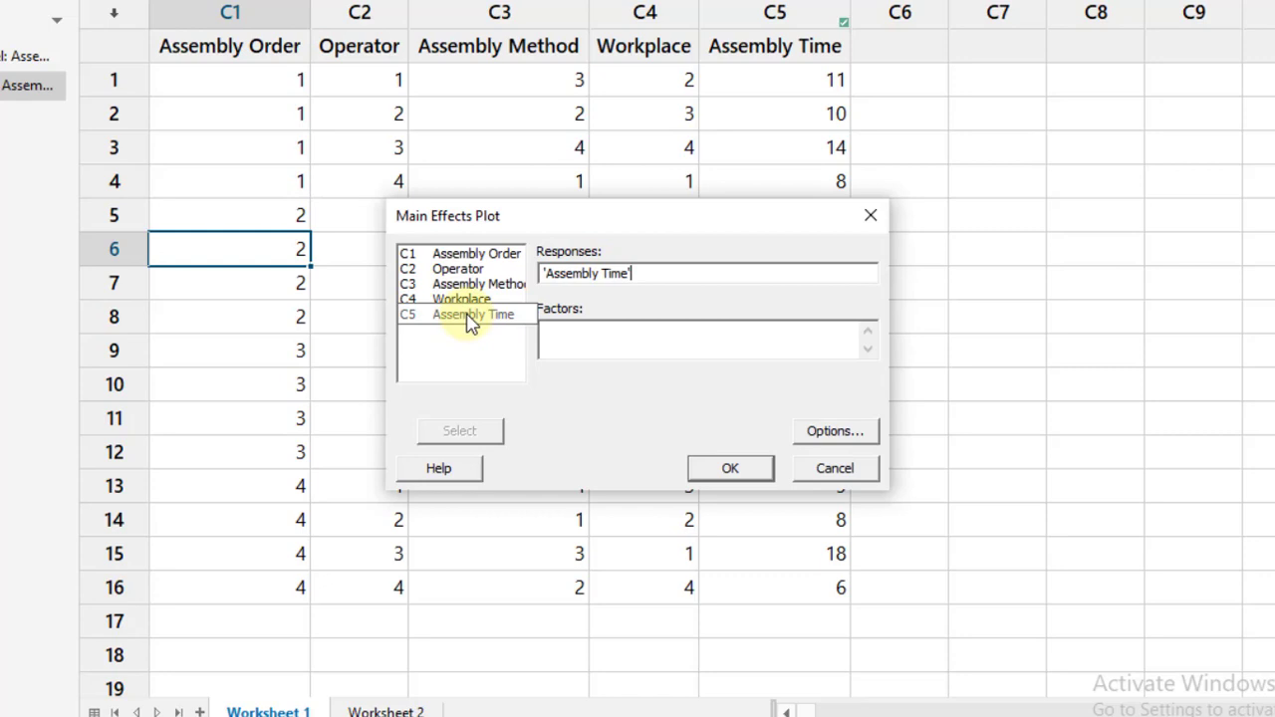
pyautogui.click(605, 342)
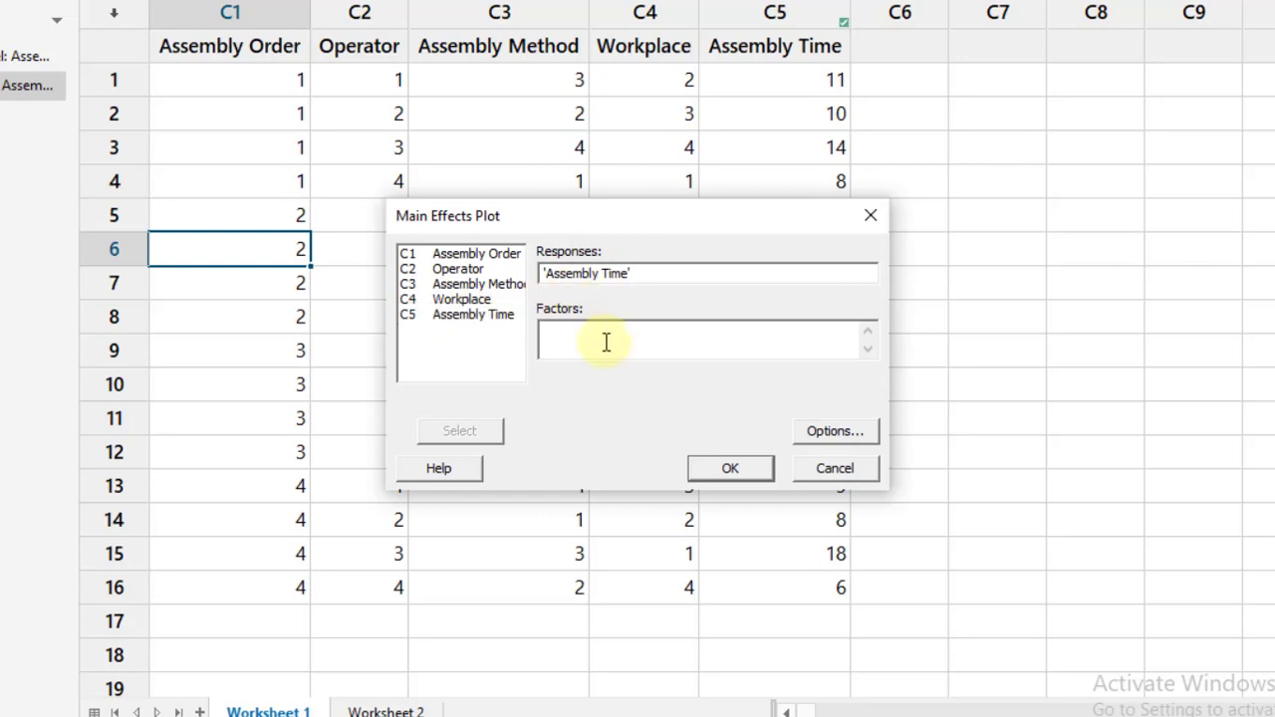
pyautogui.doubleClick(480, 287)
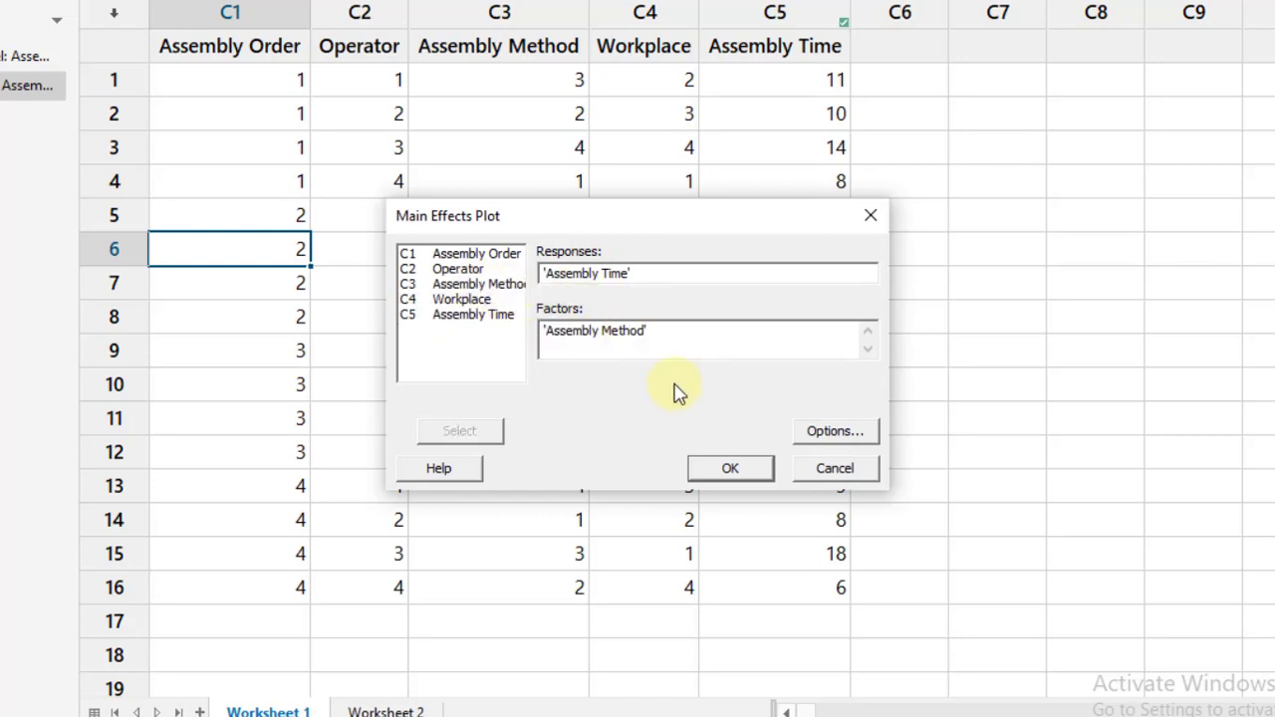
pyautogui.click(730, 469)
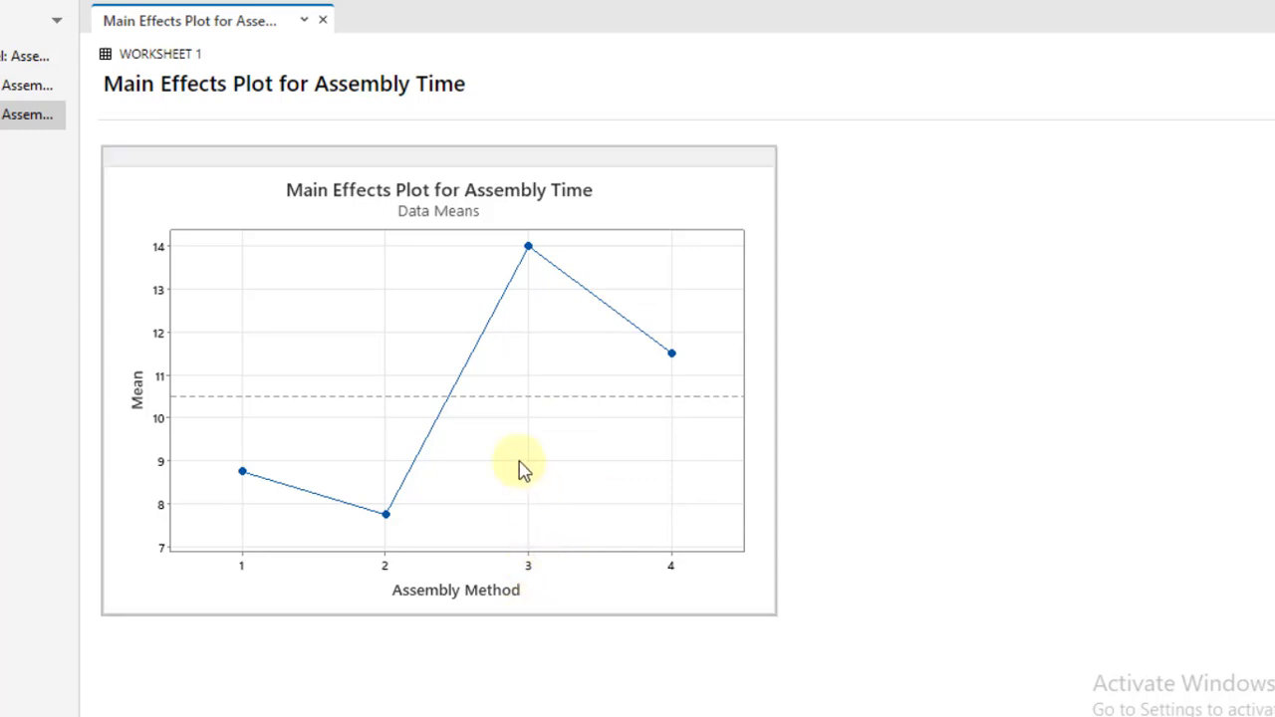
# Inspect the Assembly Method plot points, then return to the Assembly Order main effects plot
pyautogui.moveTo(533, 251)
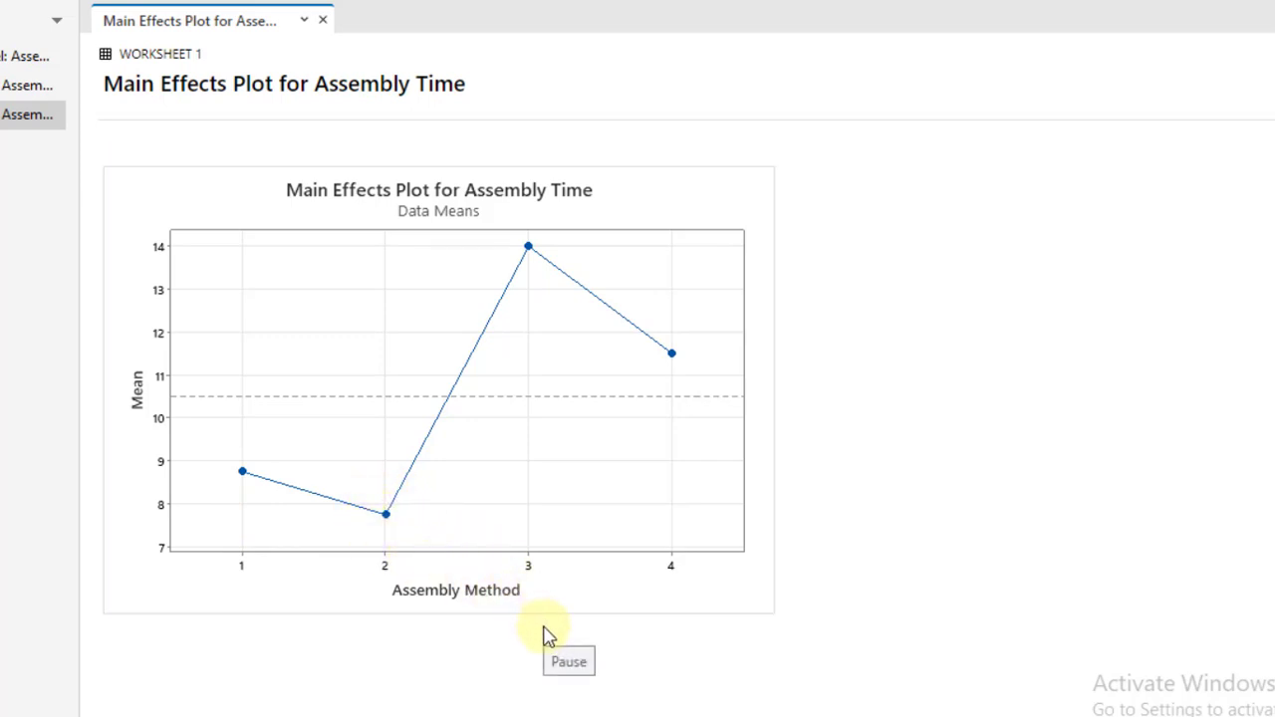
pyautogui.press('Up')
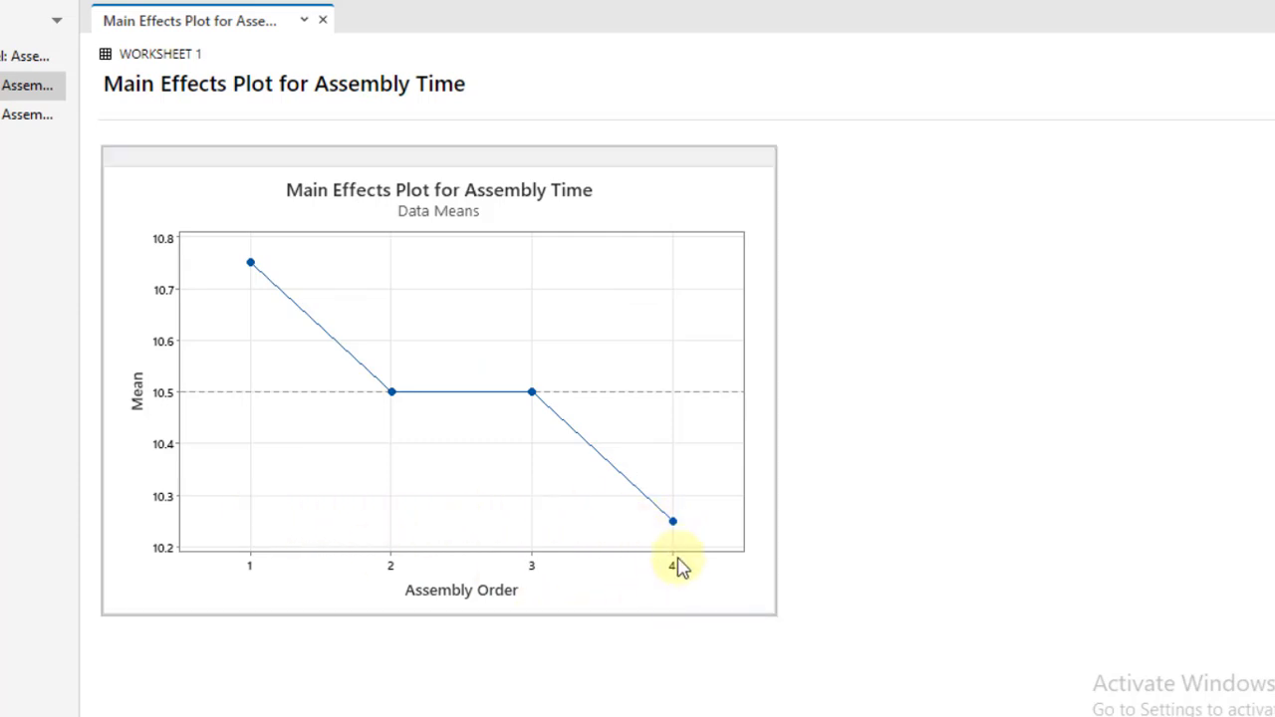
pyautogui.hotkey('alt', 'Tab')
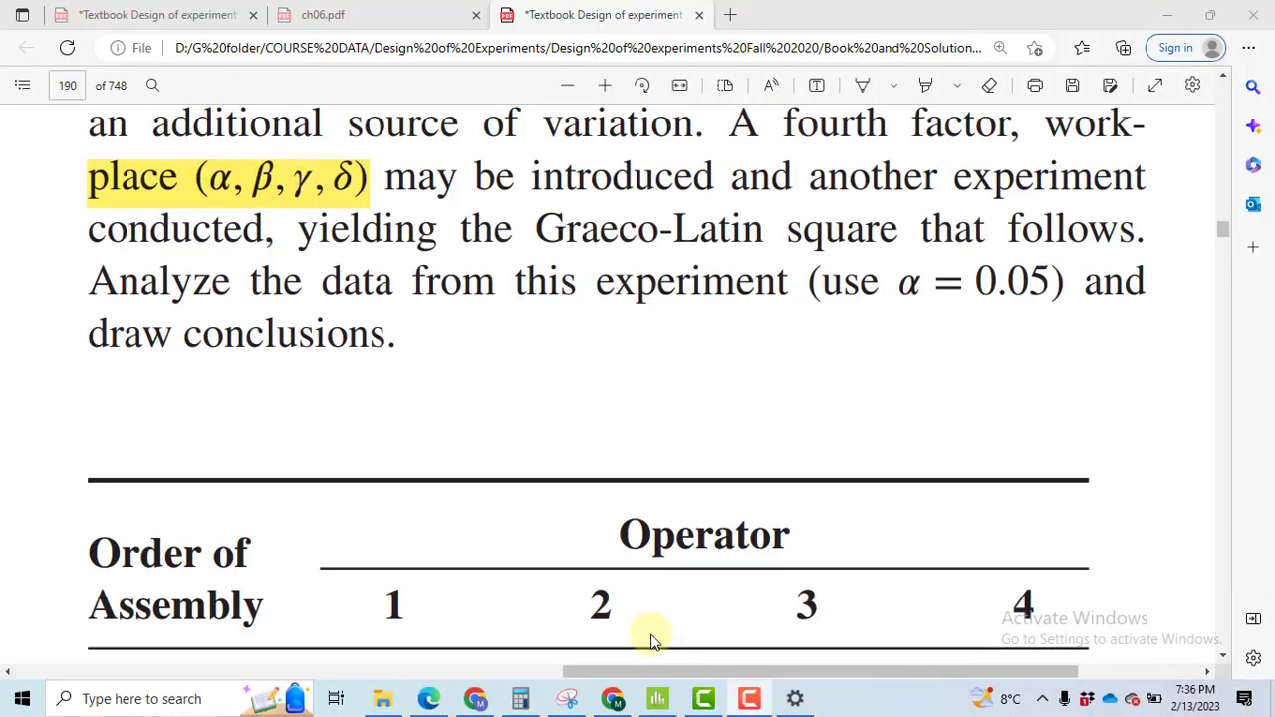
pyautogui.moveTo(397, 349); pyautogui.dragTo(110, 338)
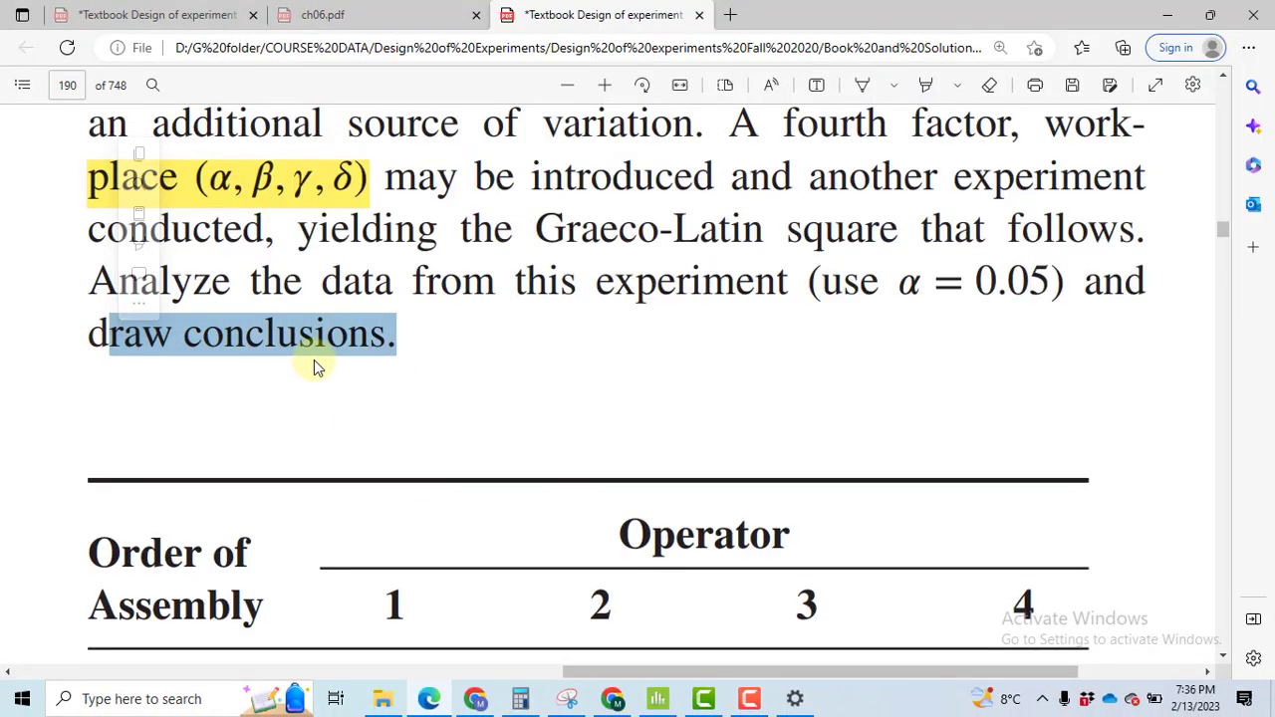
pyautogui.hotkey('alt', 'Tab')
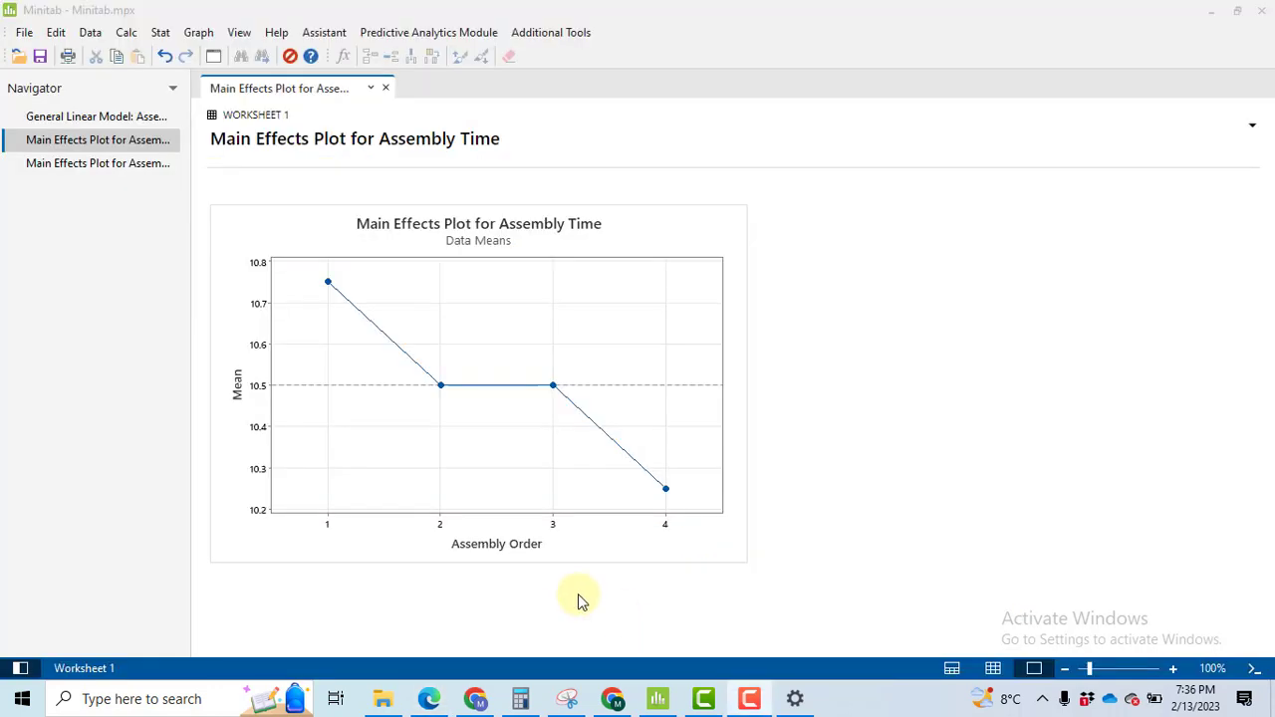
# Create a Main Effects Plot of Assembly Time with Operator as the factor
pyautogui.click(160, 33)
pyautogui.moveTo(203, 103)
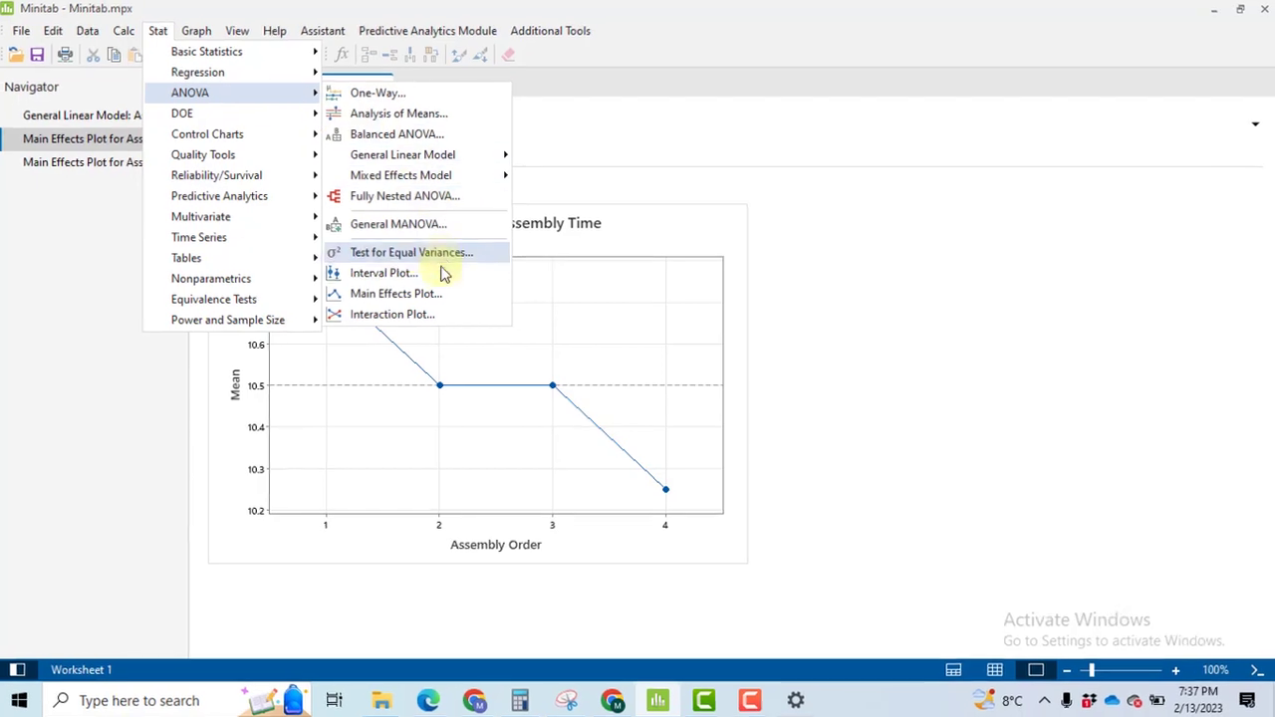
pyautogui.click(428, 295)
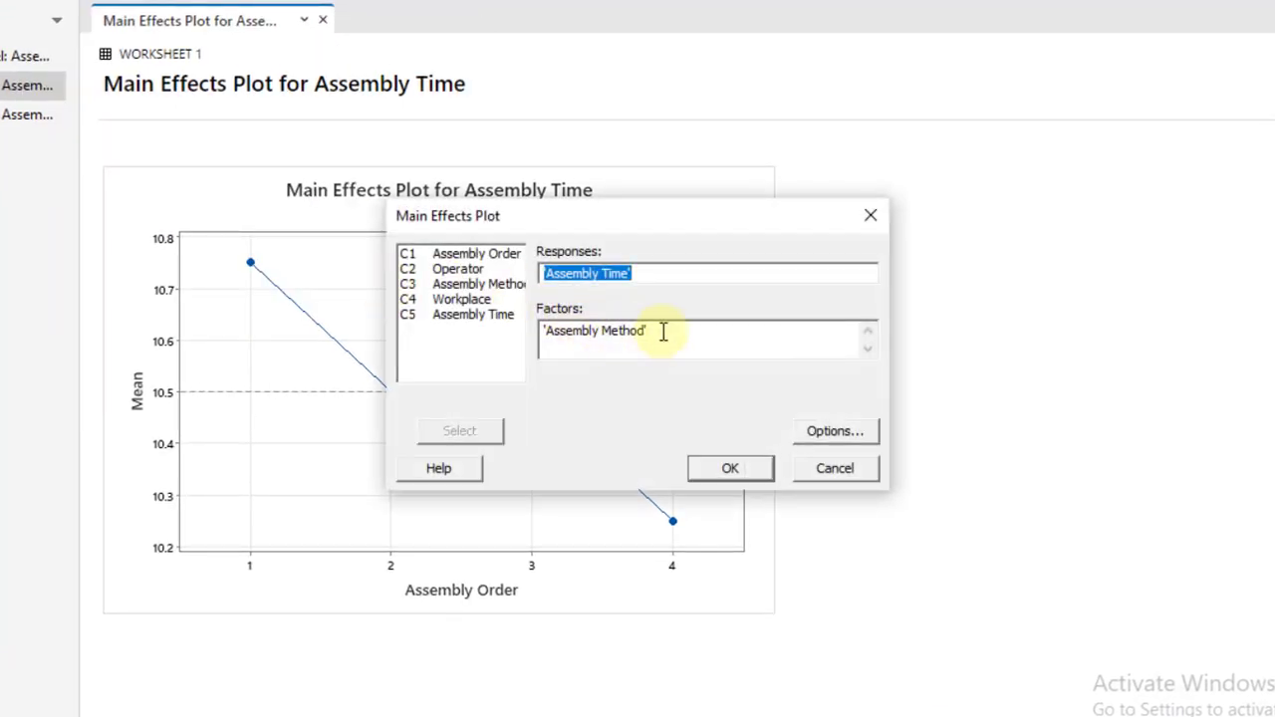
pyautogui.click(666, 333)
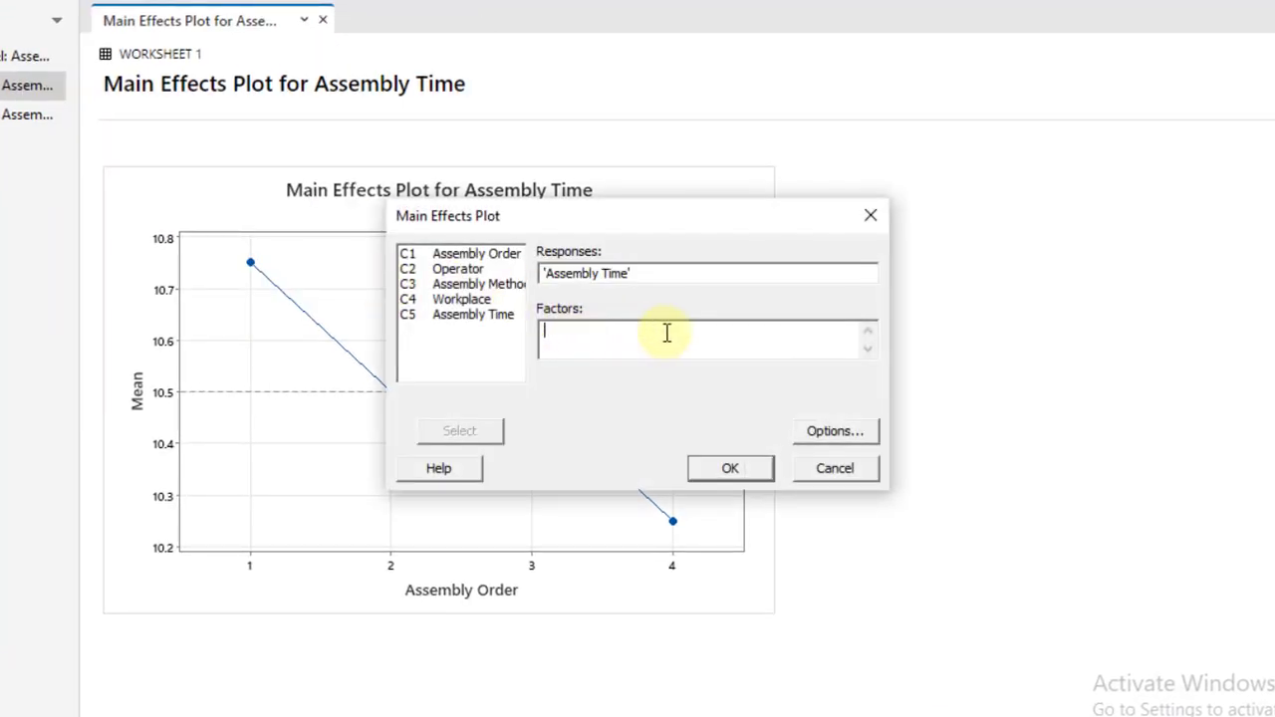
pyautogui.doubleClick(458, 269)
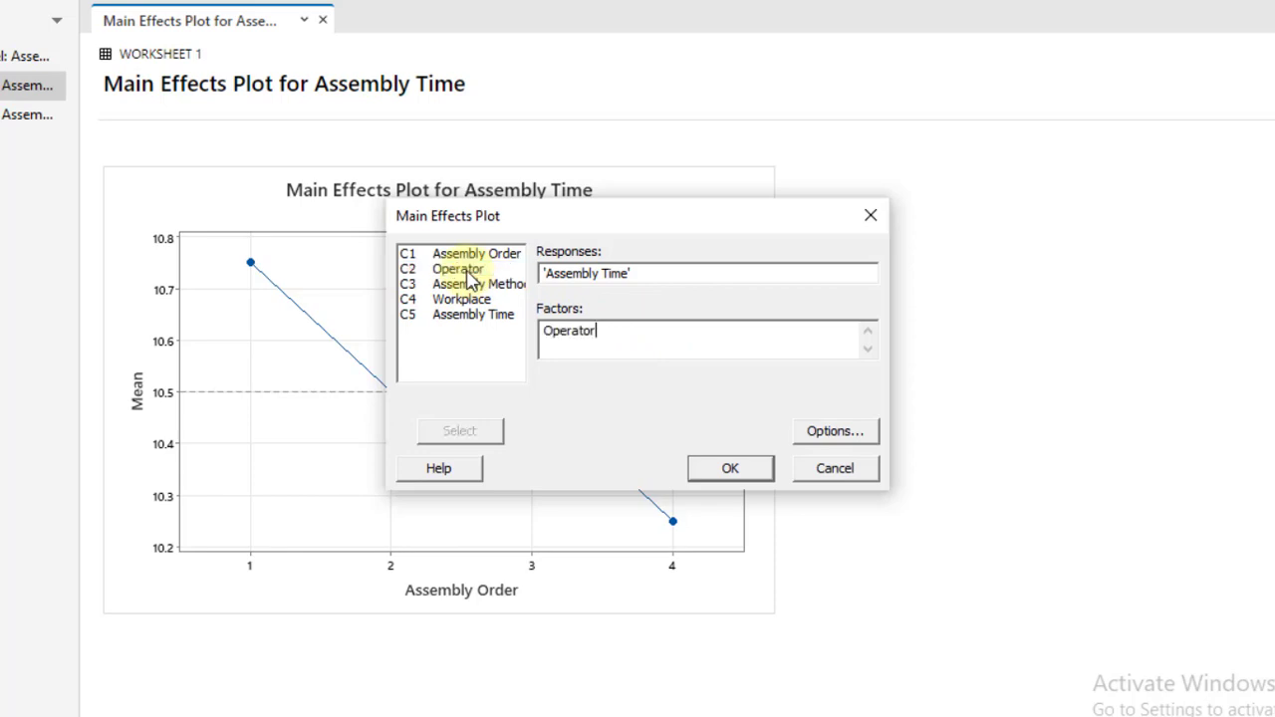
pyautogui.click(755, 472)
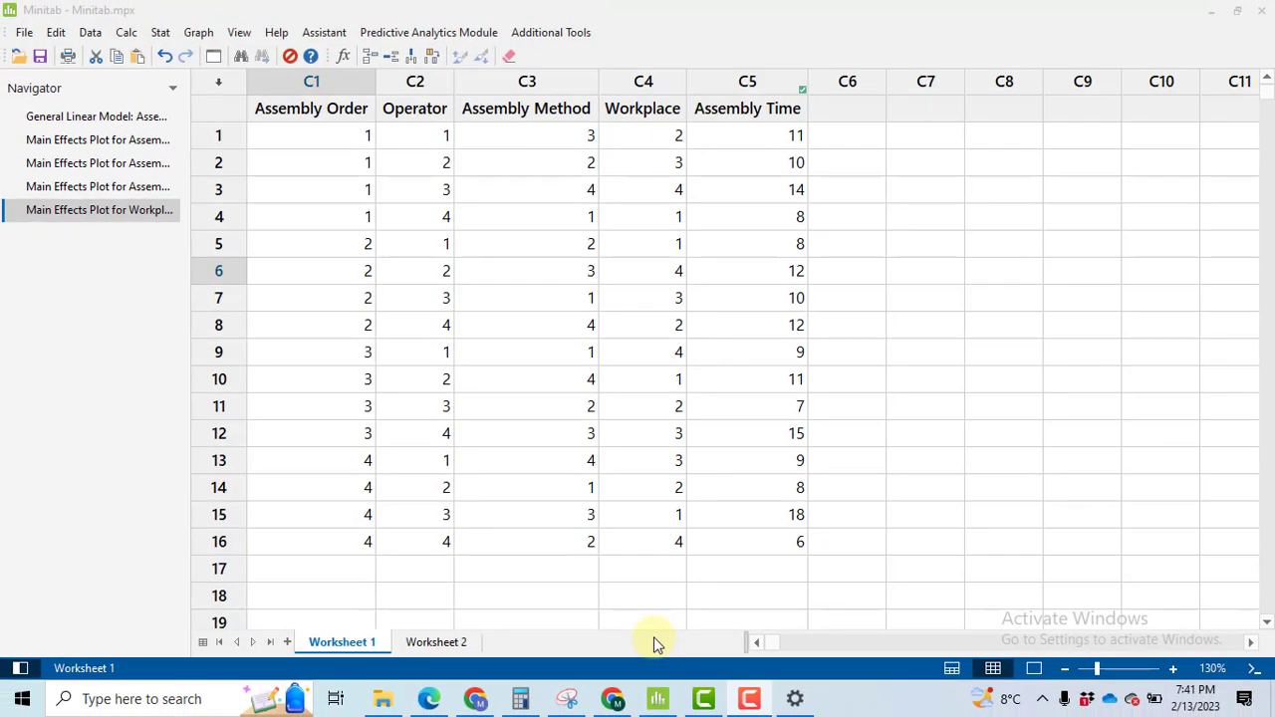
# Redo the Main Effects Plot with Assembly Time as response and Workplace replacing Operator
pyautogui.click(160, 32)
pyautogui.moveTo(270, 96)
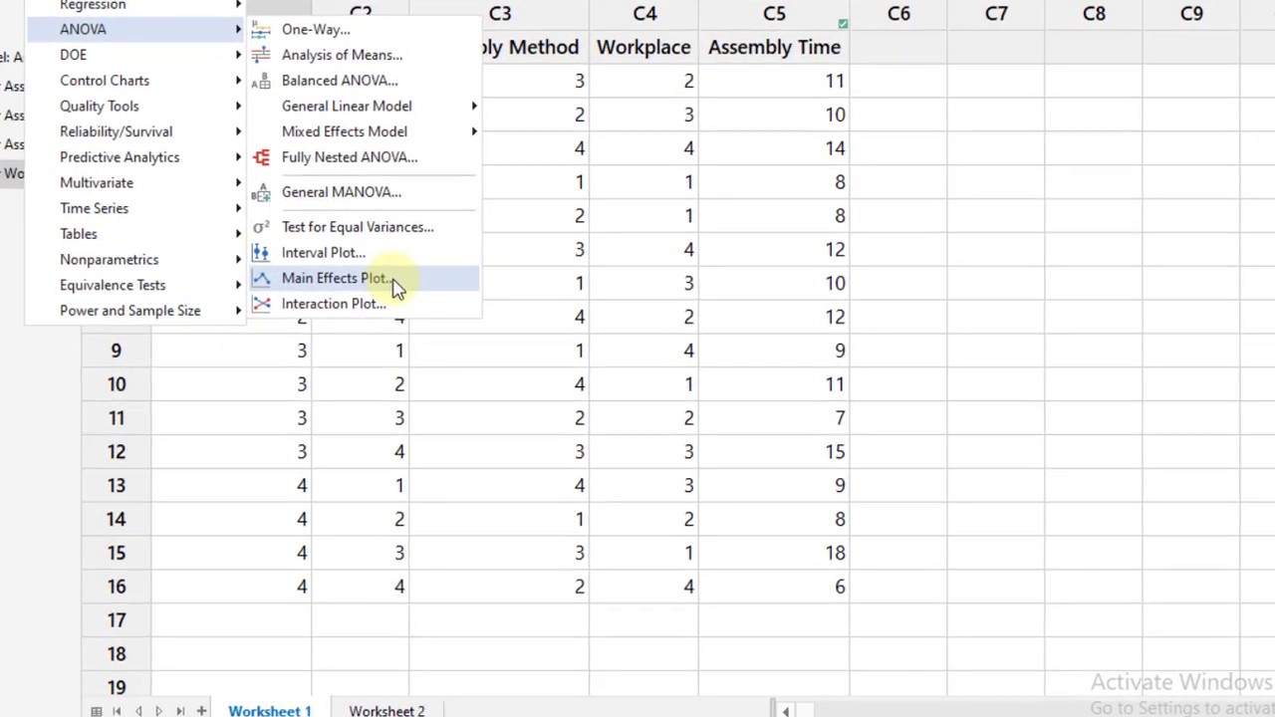
pyautogui.click(394, 282)
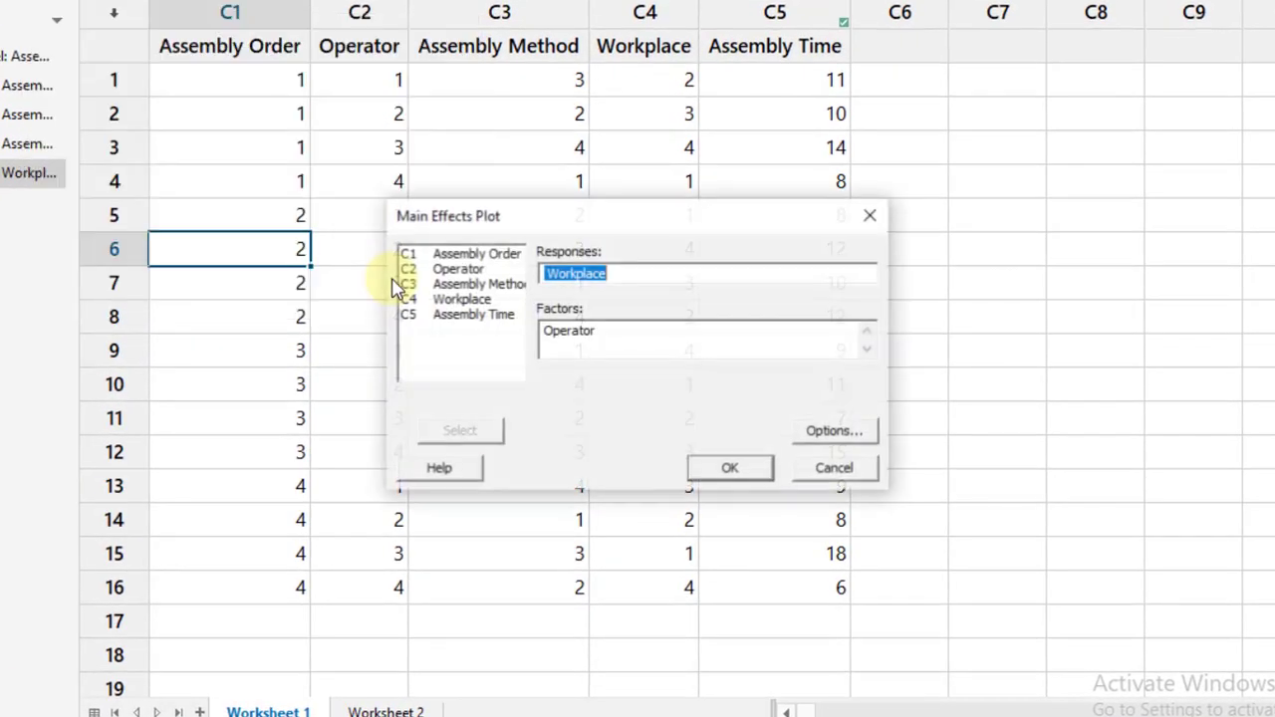
pyautogui.click(638, 276)
pyautogui.press('BackSpace')
pyautogui.press('BackSpace')
pyautogui.press('BackSpace')
pyautogui.press('BackSpace')
pyautogui.press('BackSpace')
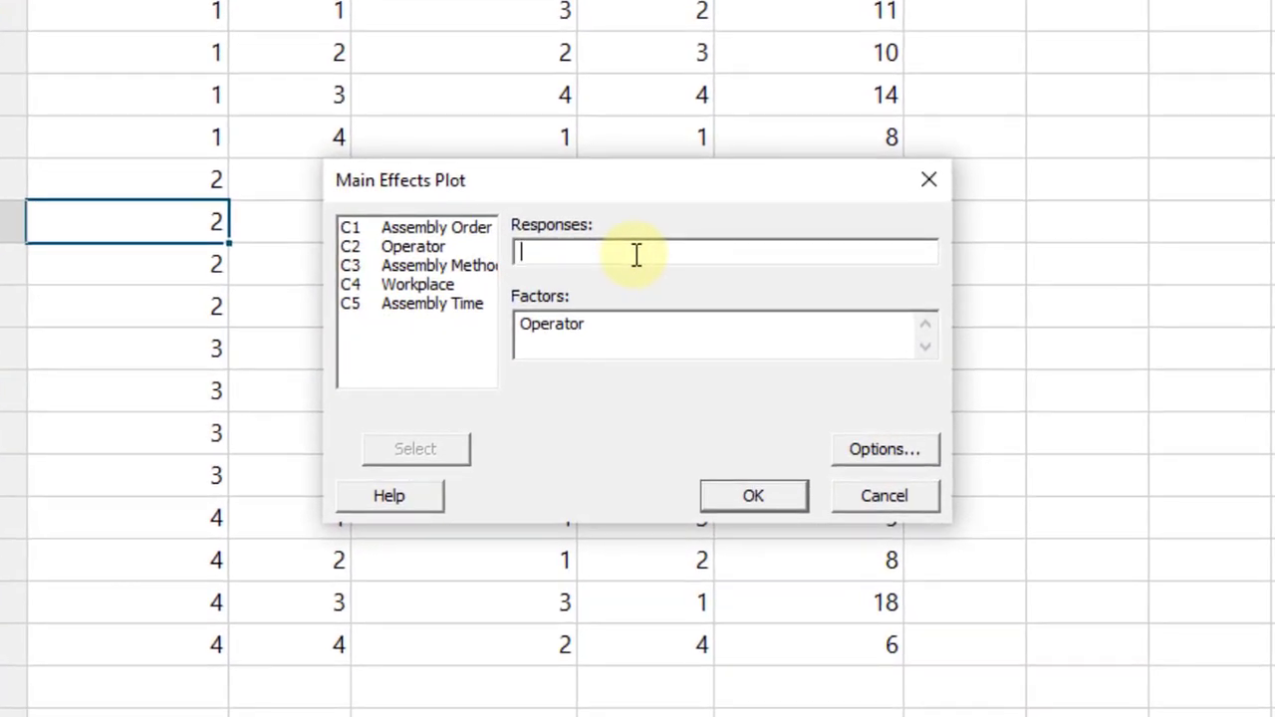
pyautogui.doubleClick(457, 301)
pyautogui.click(618, 356)
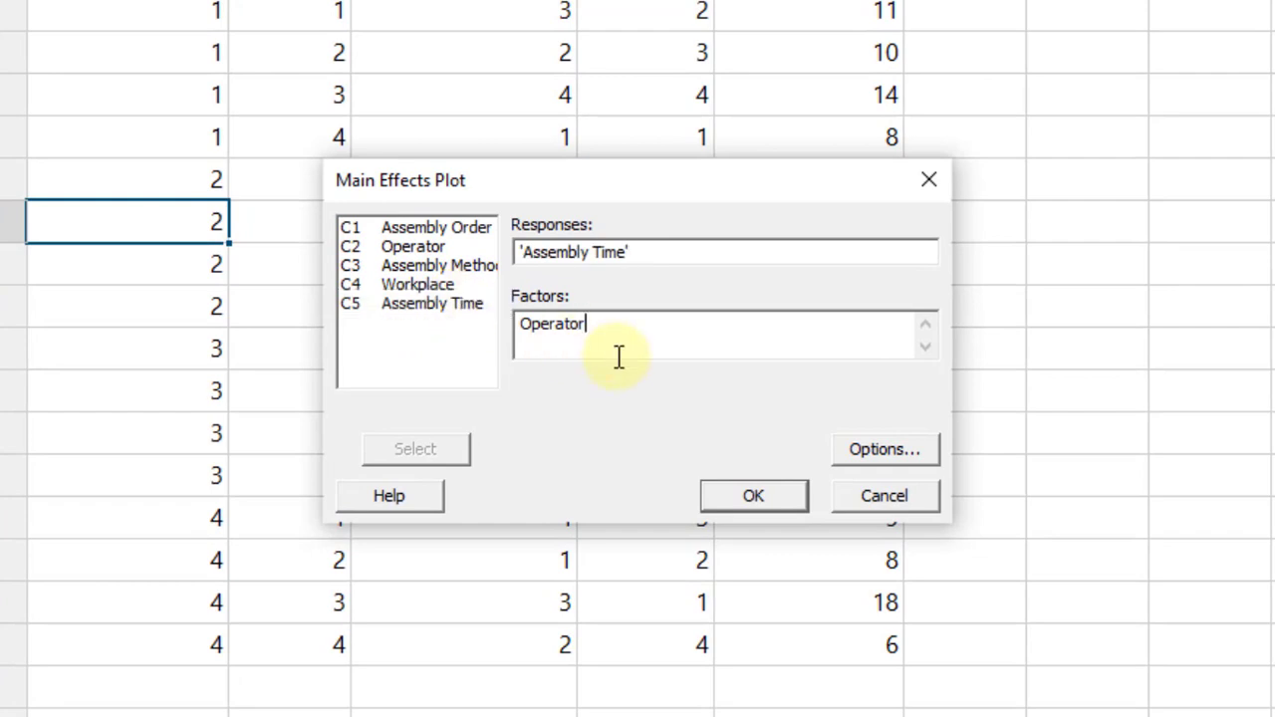
pyautogui.press('BackSpace')
pyautogui.press('BackSpace')
pyautogui.press('BackSpace')
pyautogui.press('BackSpace')
pyautogui.press('BackSpace')
pyautogui.press('BackSpace')
pyautogui.press('BackSpace')
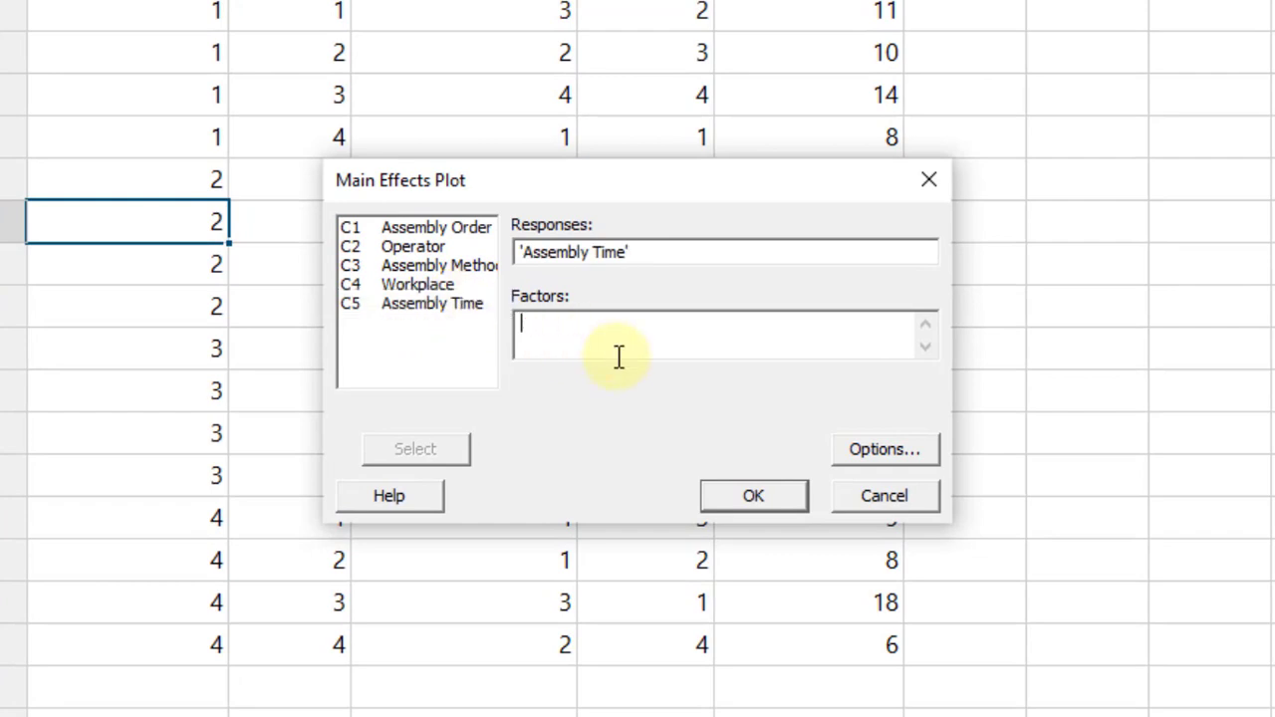
pyautogui.doubleClick(429, 285)
pyautogui.click(759, 497)
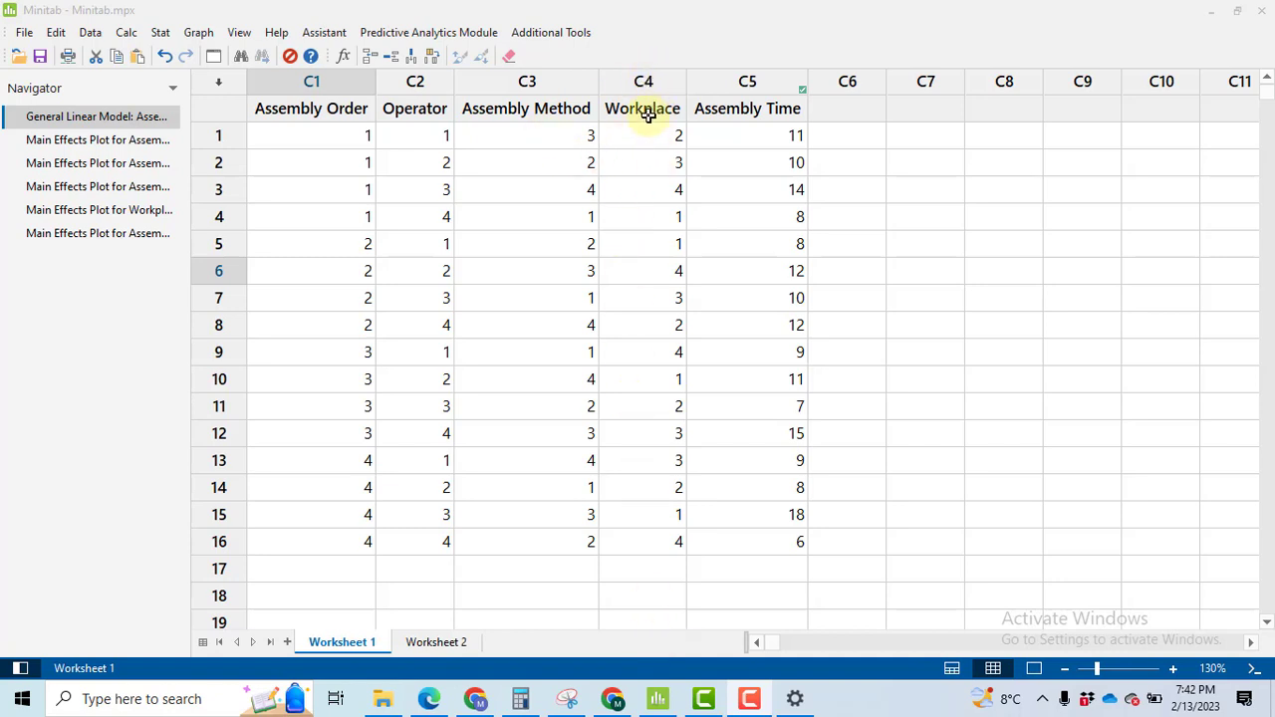
# Refit the Assembly Time model with Assembly Order, Operator and Assembly Method, dropping Workplace, and hide the worksheet
pyautogui.click(160, 35)
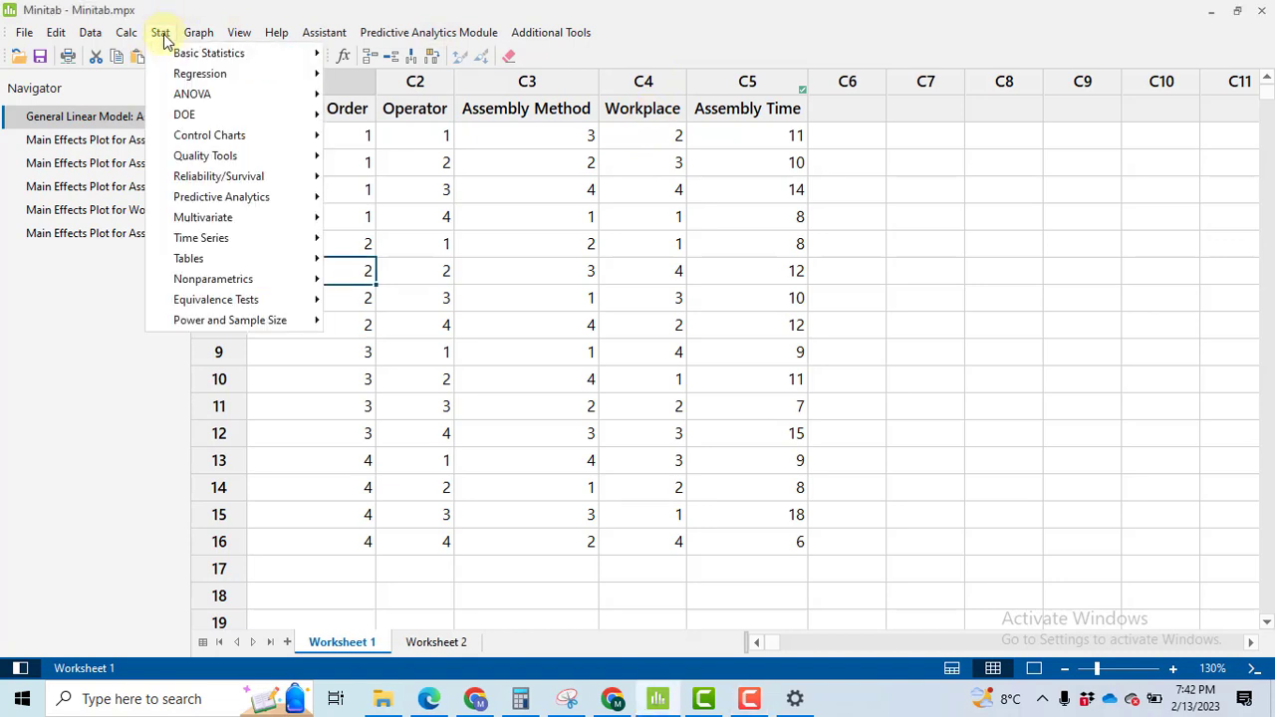
pyautogui.moveTo(198, 94)
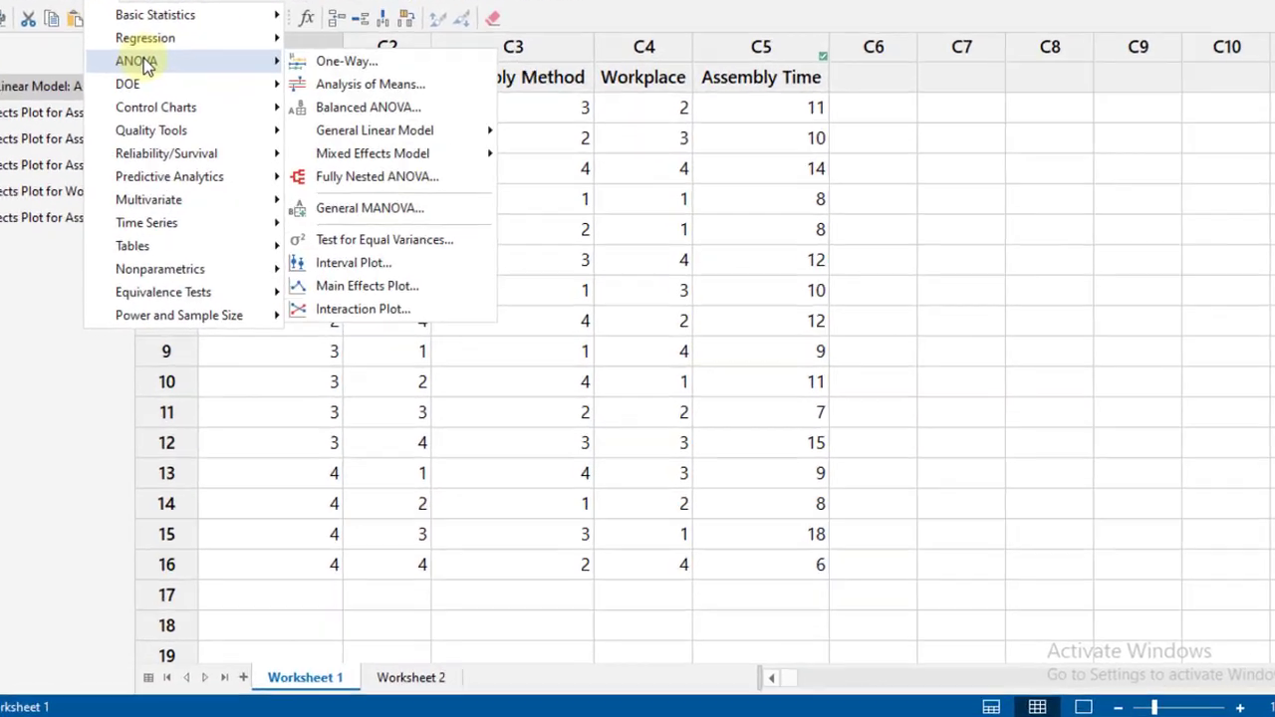
pyautogui.moveTo(421, 111)
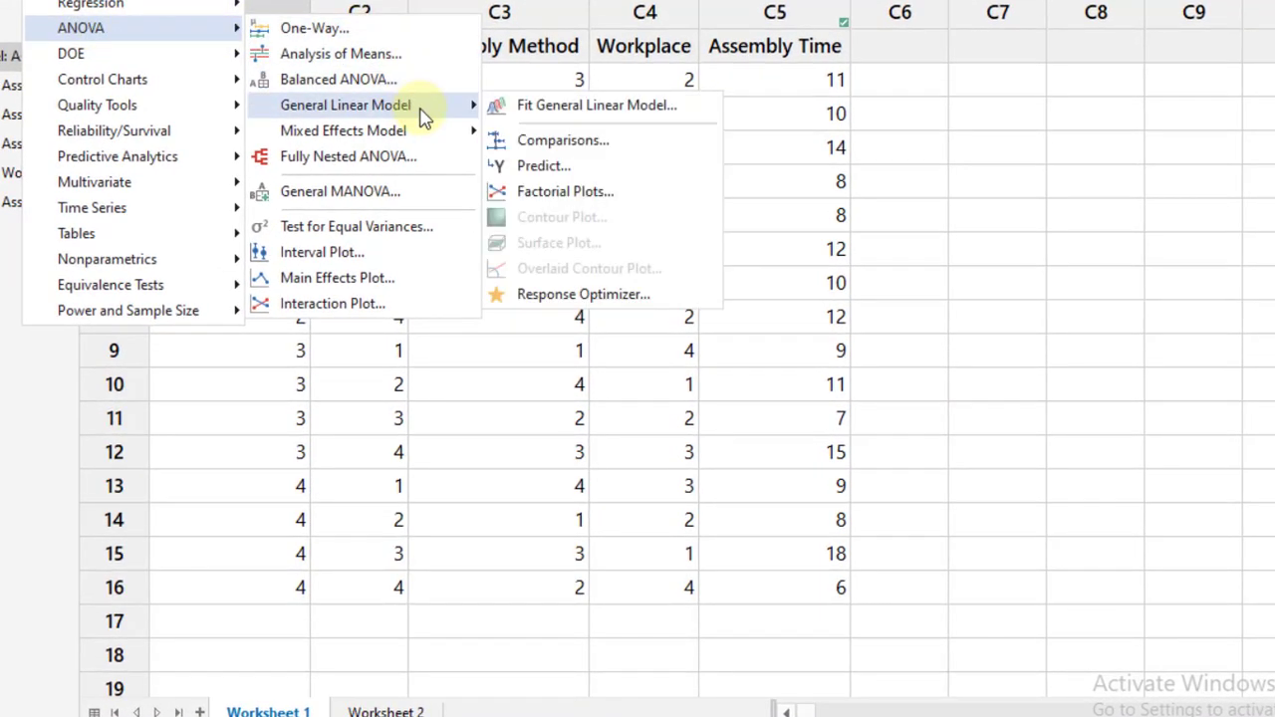
pyautogui.click(594, 118)
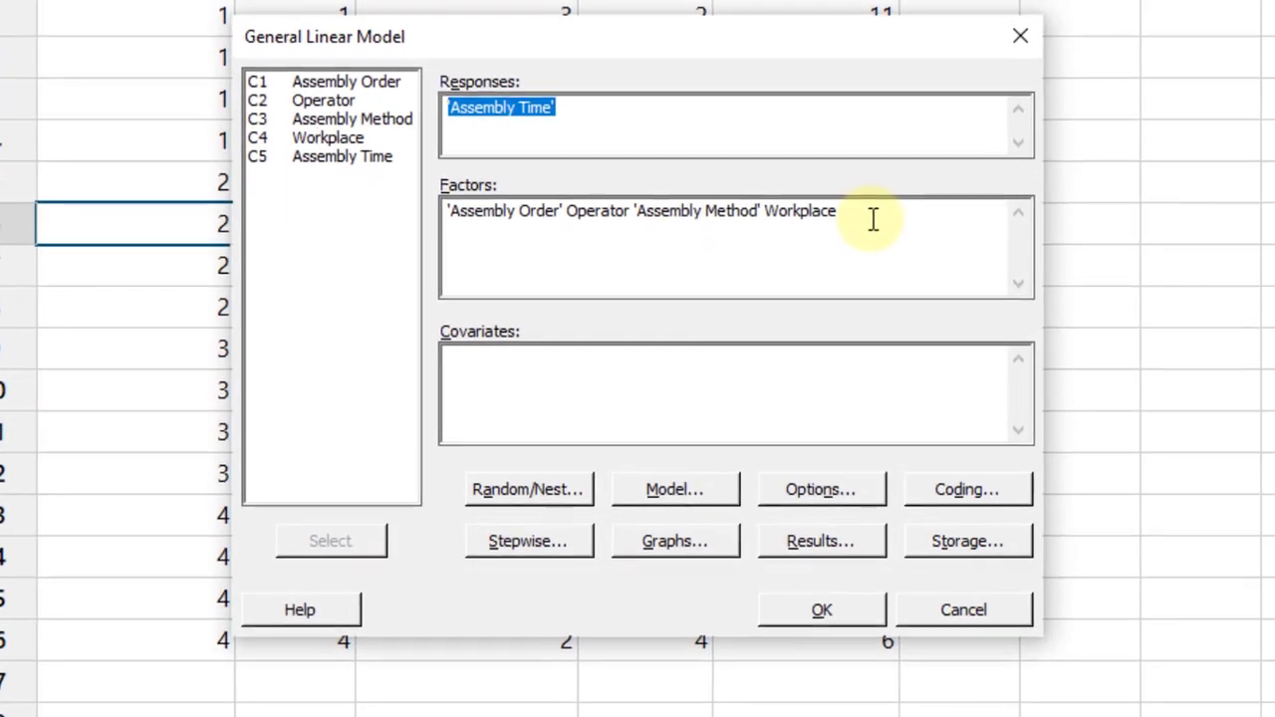
pyautogui.click(872, 220)
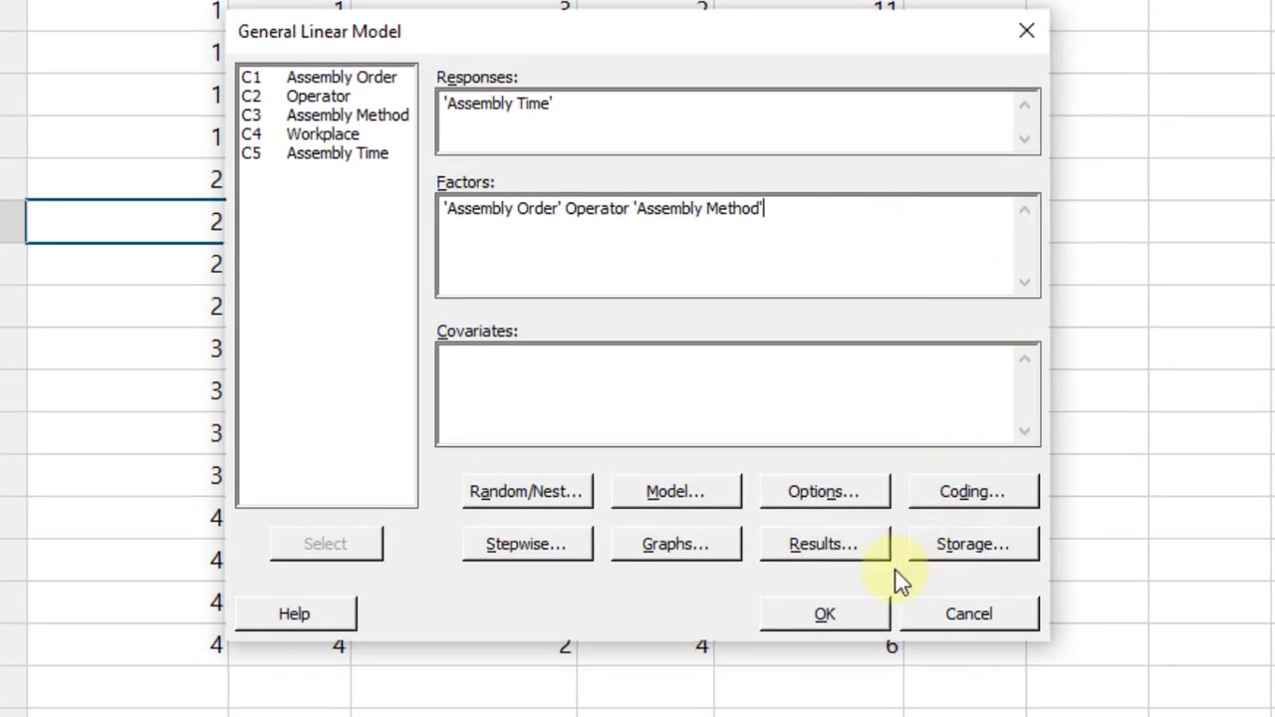
pyautogui.click(849, 620)
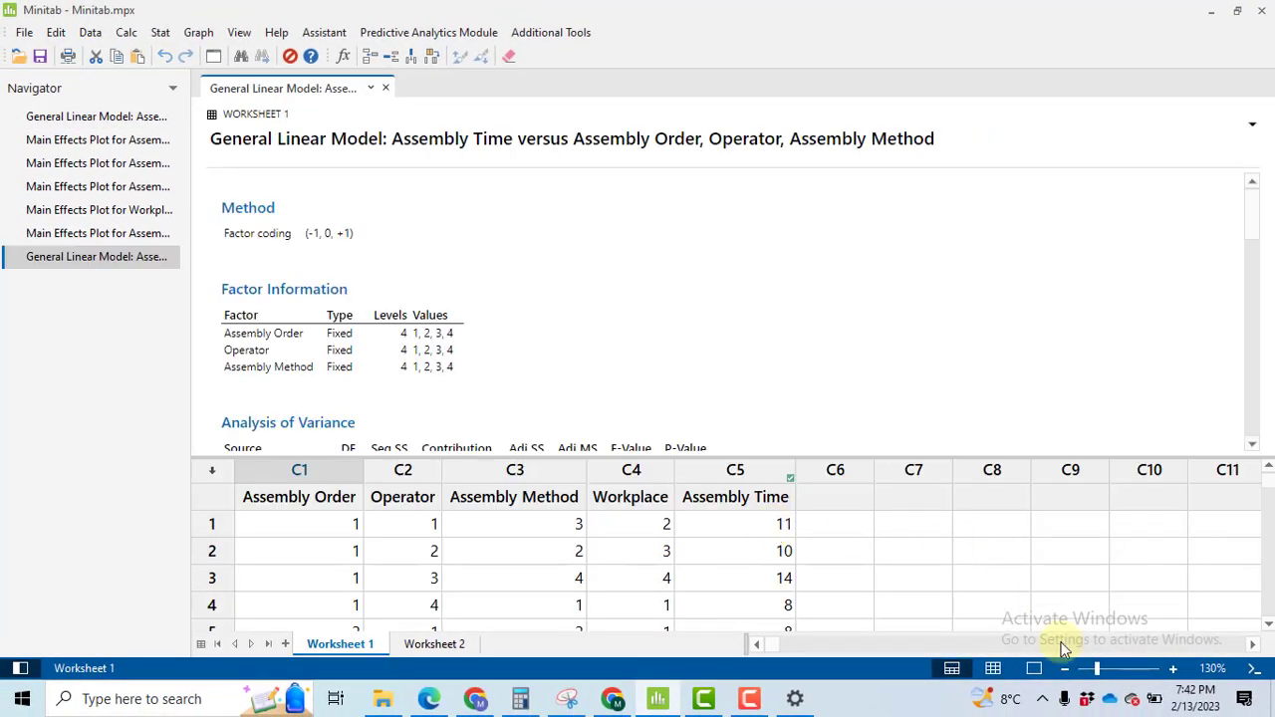
pyautogui.click(1034, 668)
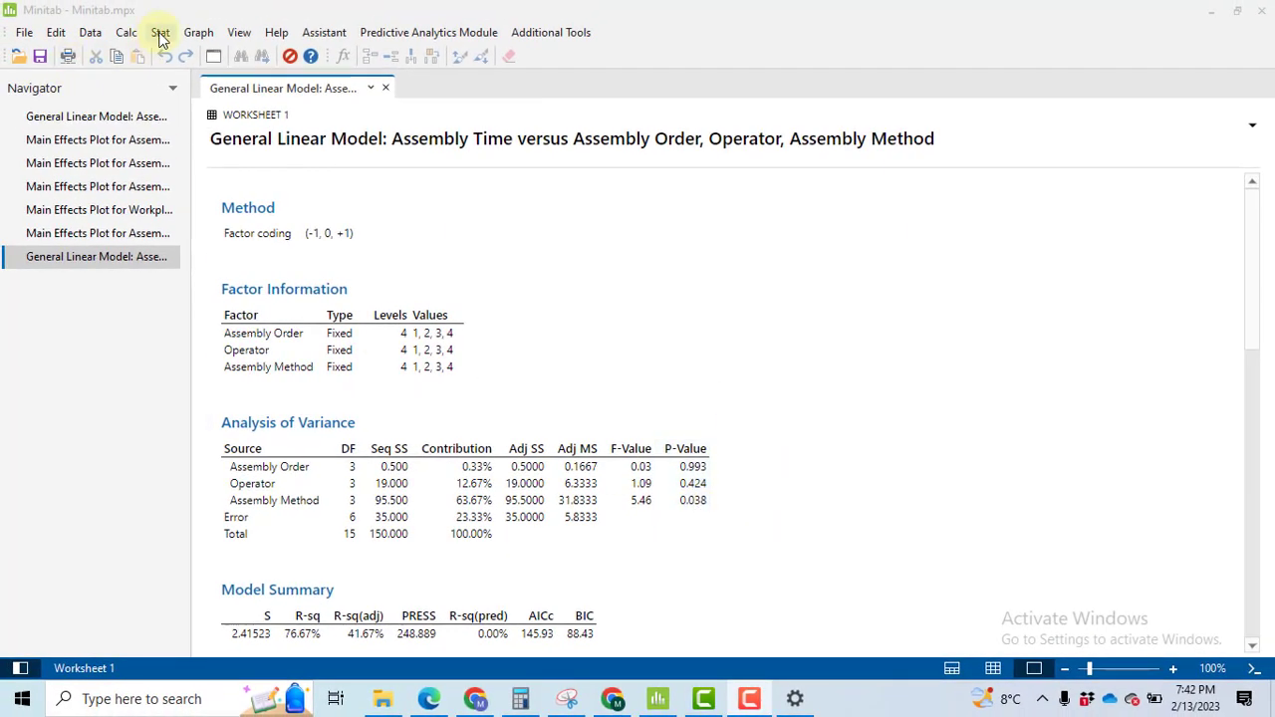
# Set up a one-way ANOVA with Assembly Time as response and Assembly Method as factor
pyautogui.click(160, 35)
pyautogui.moveTo(212, 103)
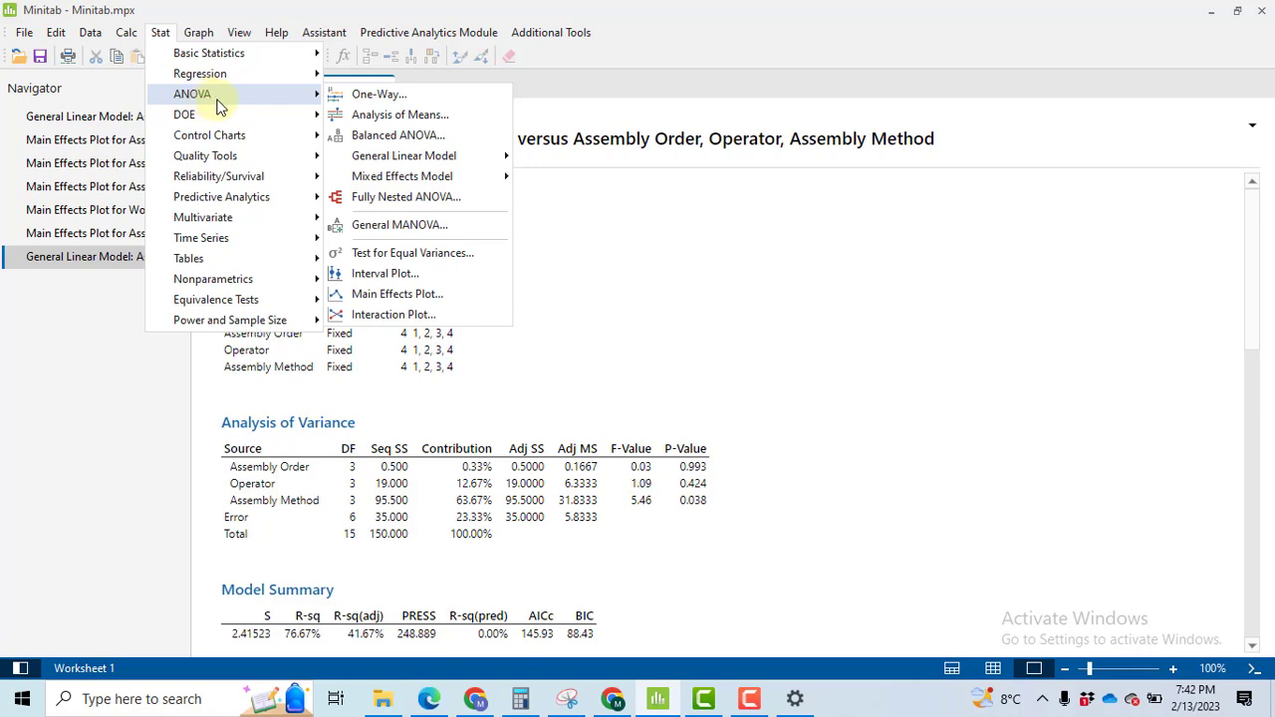
pyautogui.moveTo(441, 155)
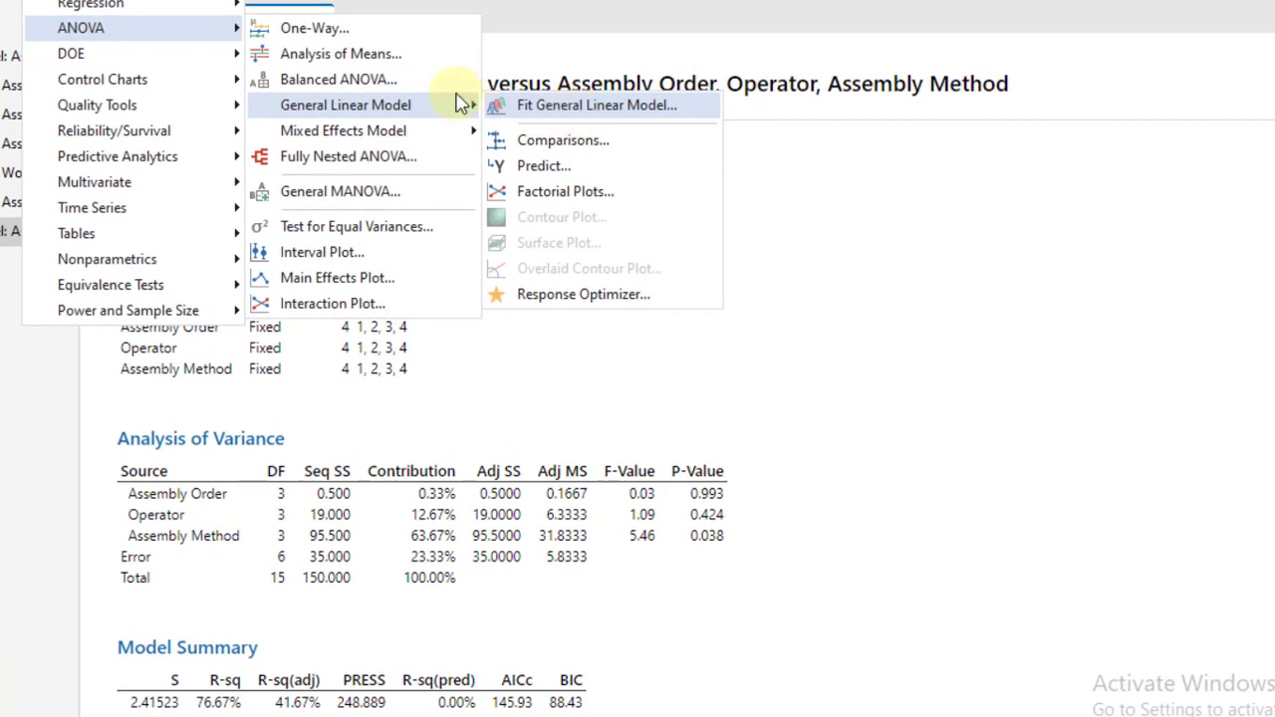
pyautogui.click(348, 34)
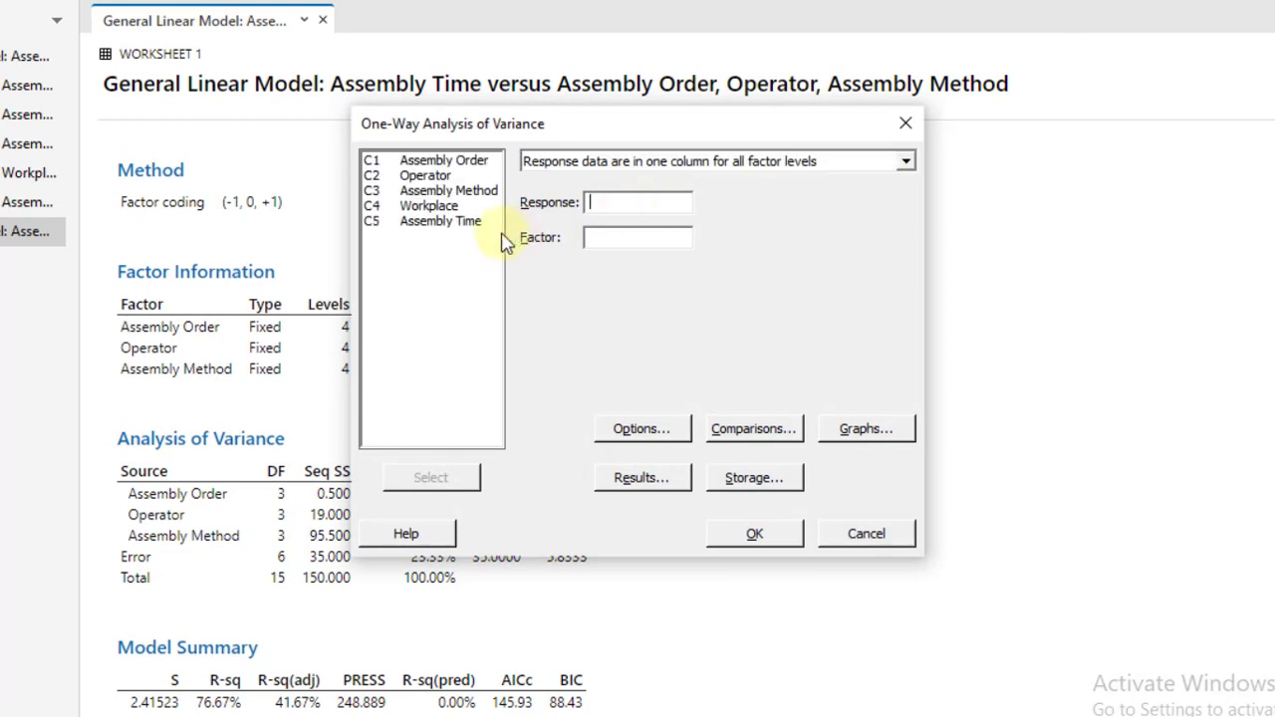
pyautogui.doubleClick(445, 221)
pyautogui.doubleClick(474, 194)
# Add Tukey pairwise comparisons and run the one-way ANOVA
pyautogui.click(759, 428)
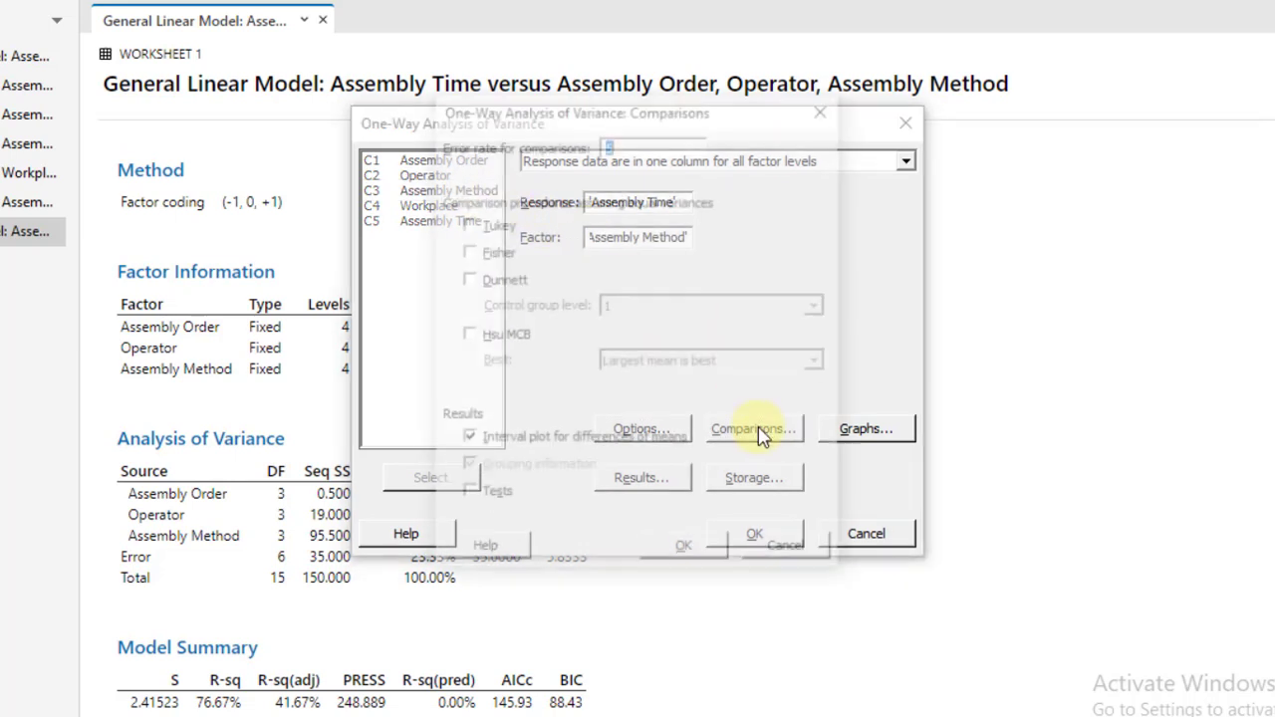
pyautogui.click(488, 227)
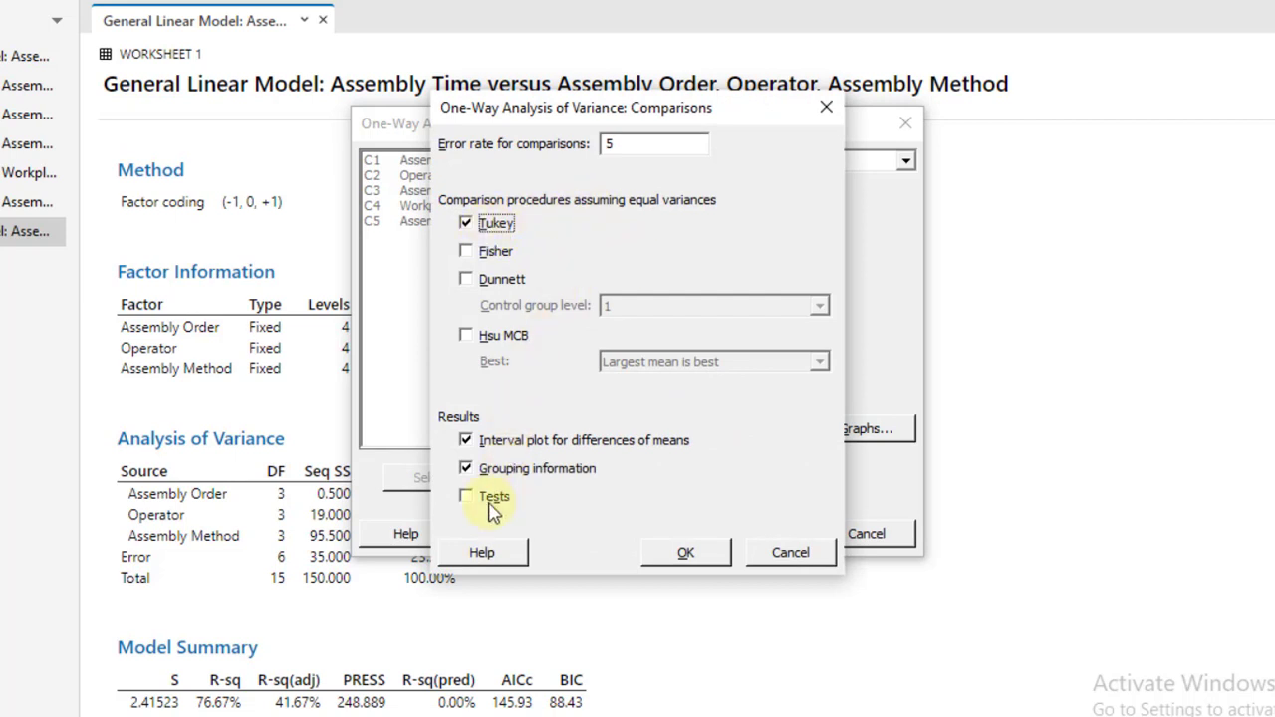
pyautogui.click(695, 553)
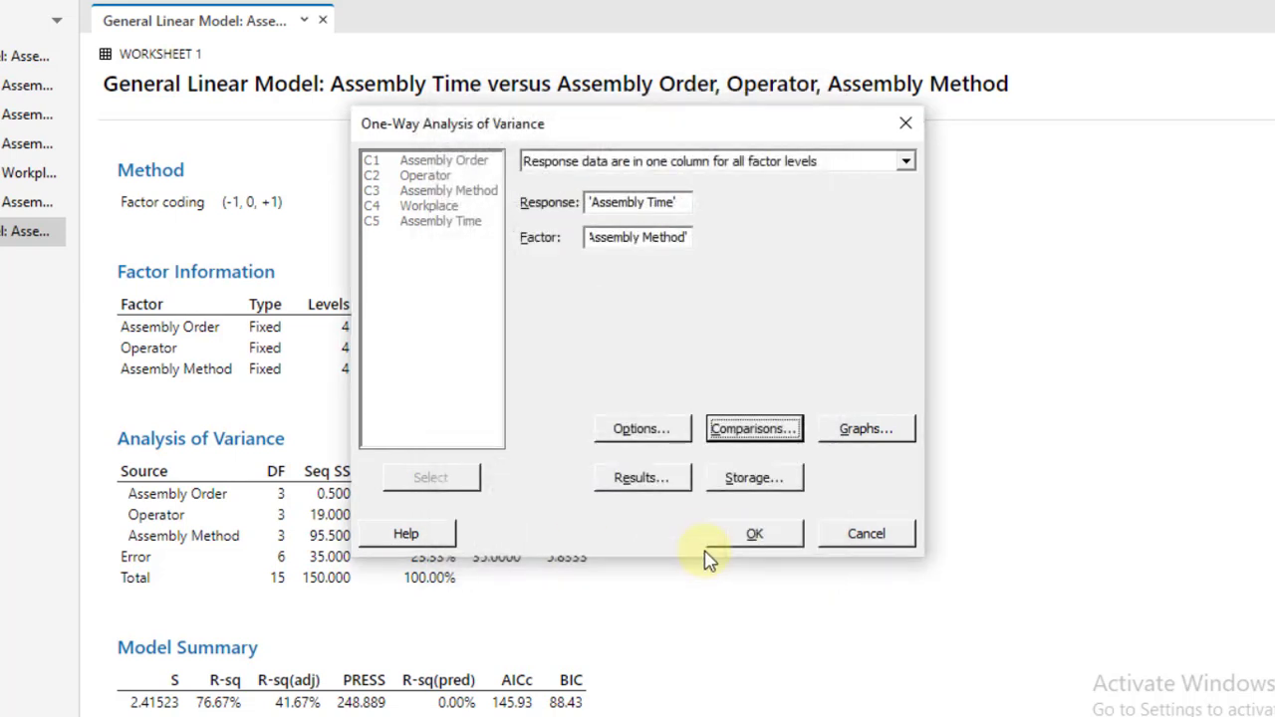
pyautogui.click(752, 538)
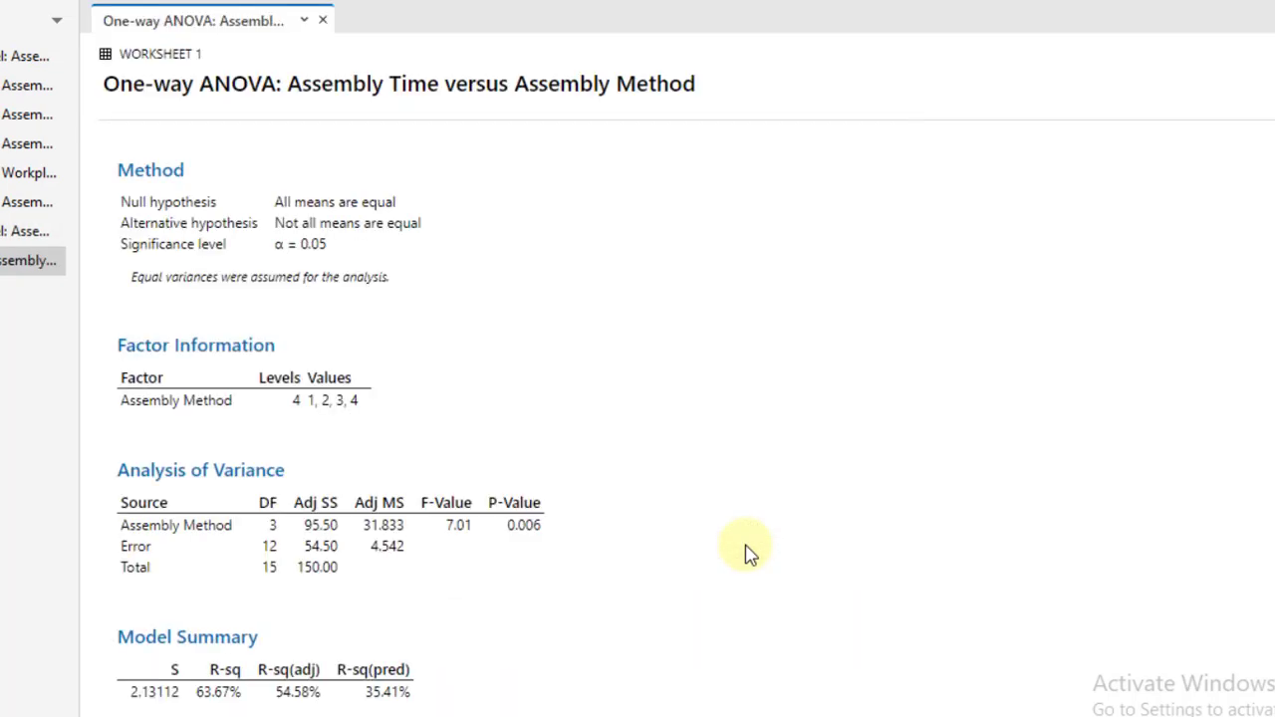
pyautogui.scroll(-4, 643, 204)
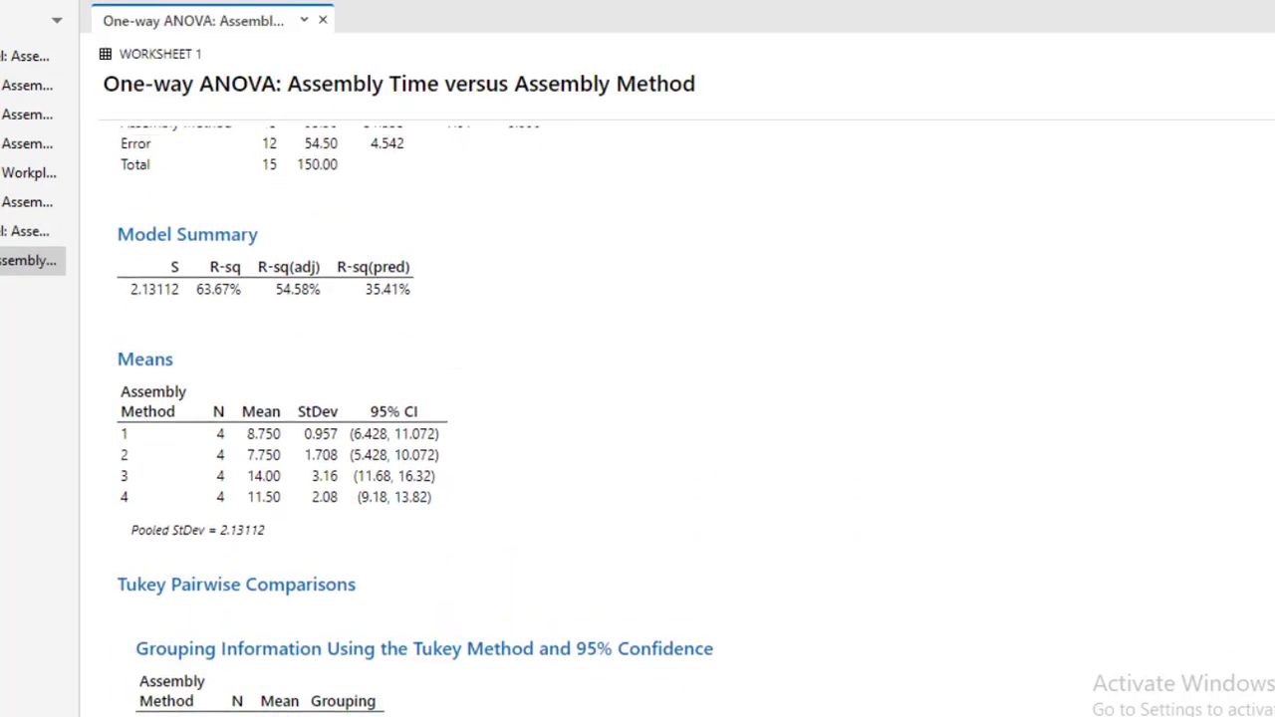
pyautogui.scroll(1, 642, 204)
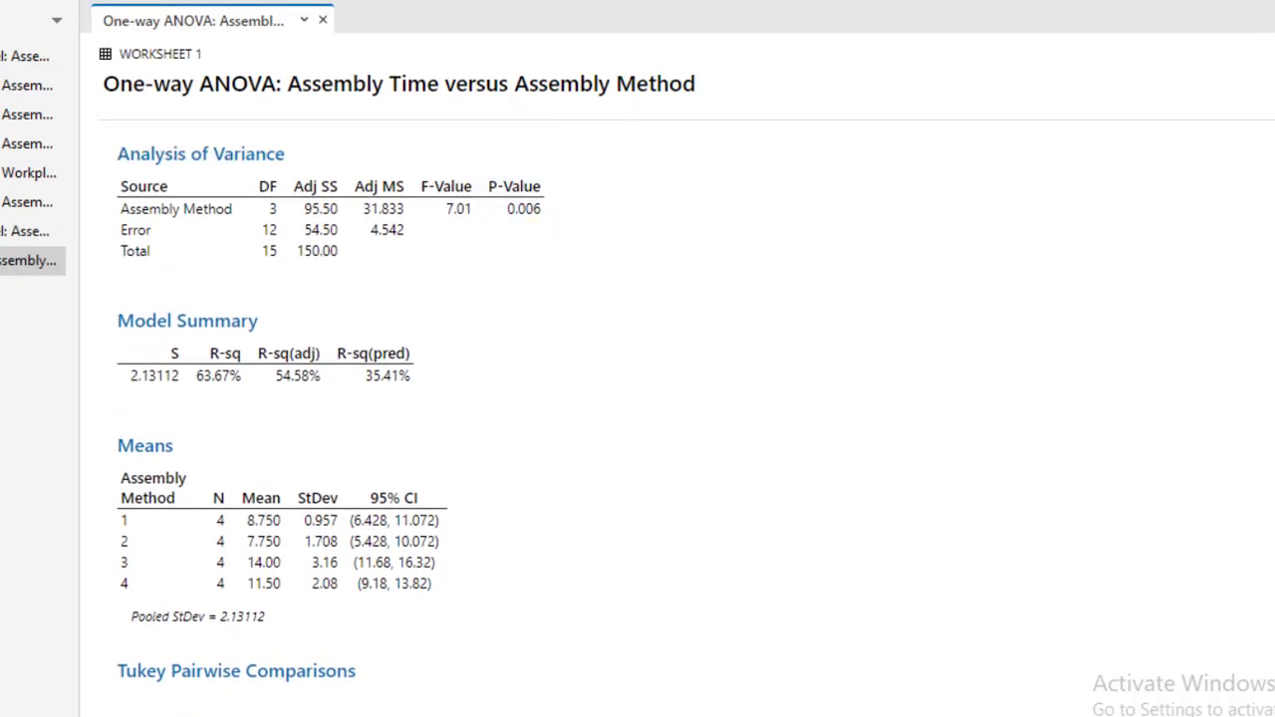
pyautogui.scroll(-10, 642, 399)
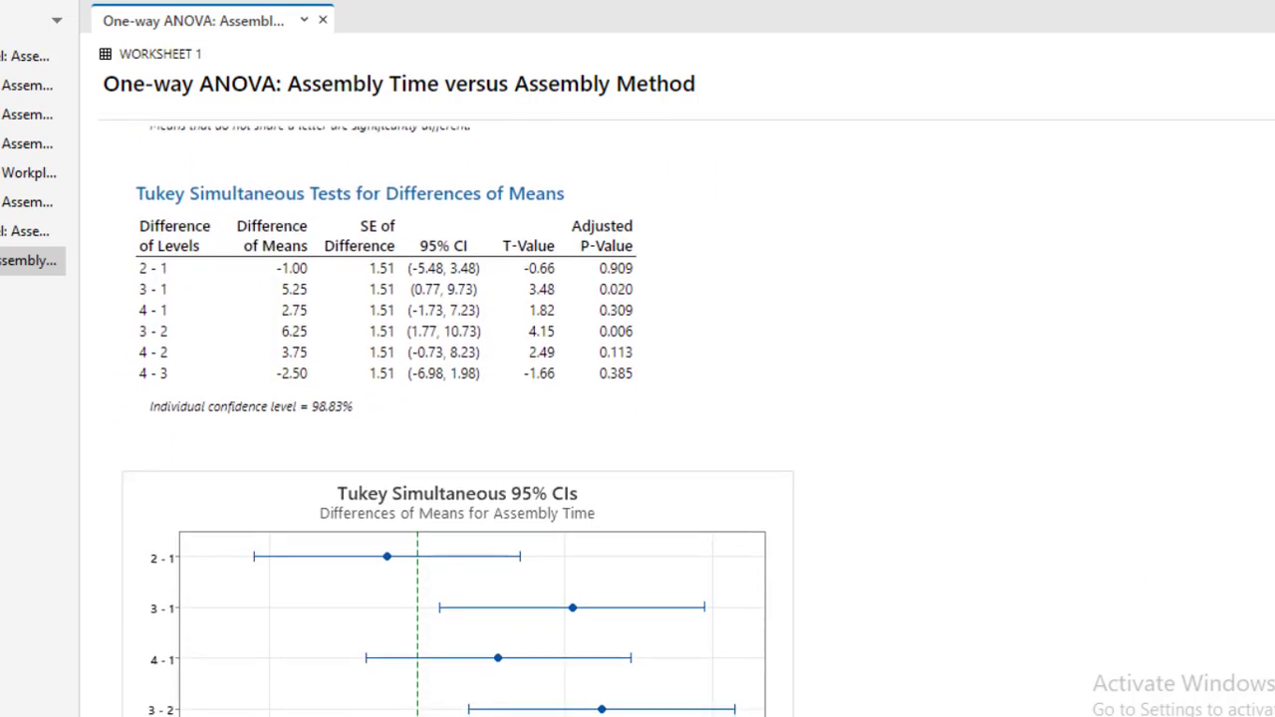
pyautogui.scroll(-6, 448, 418)
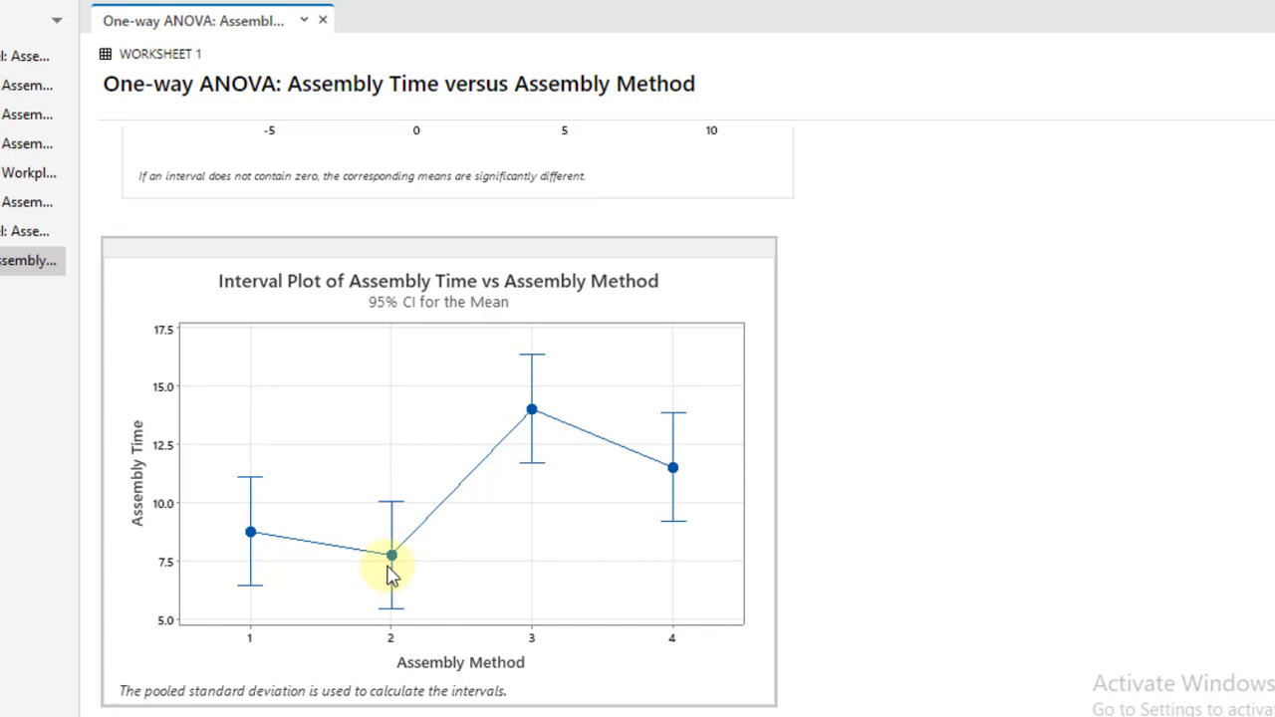
pyautogui.scroll(10, 448, 419)
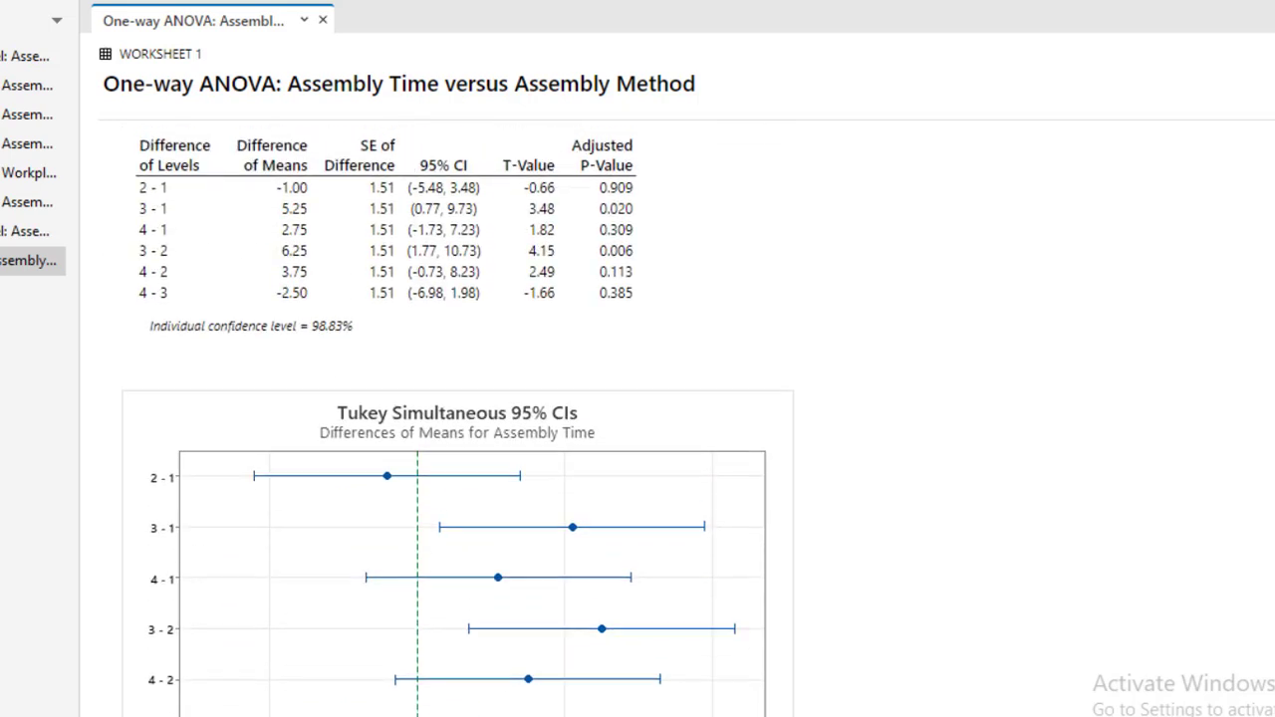
pyautogui.scroll(-8, 648, 691)
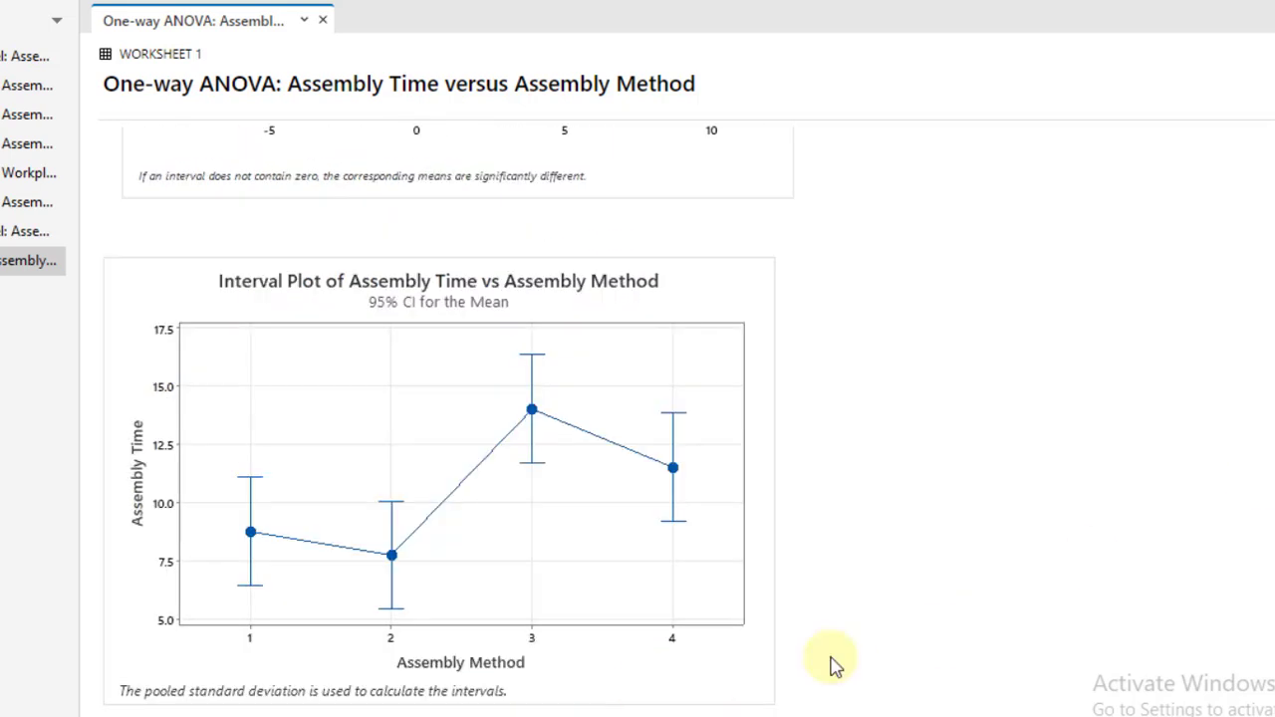
pyautogui.scroll(8, 543, 430)
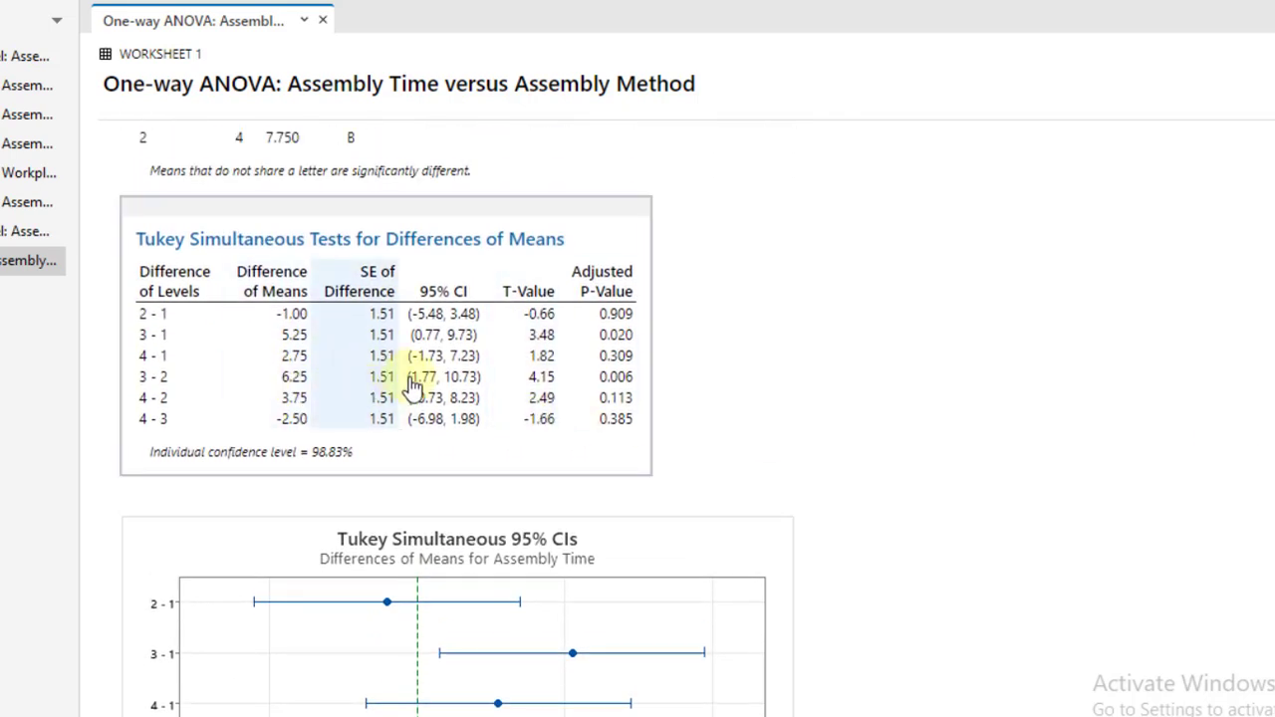
pyautogui.scroll(1, 953, 555)
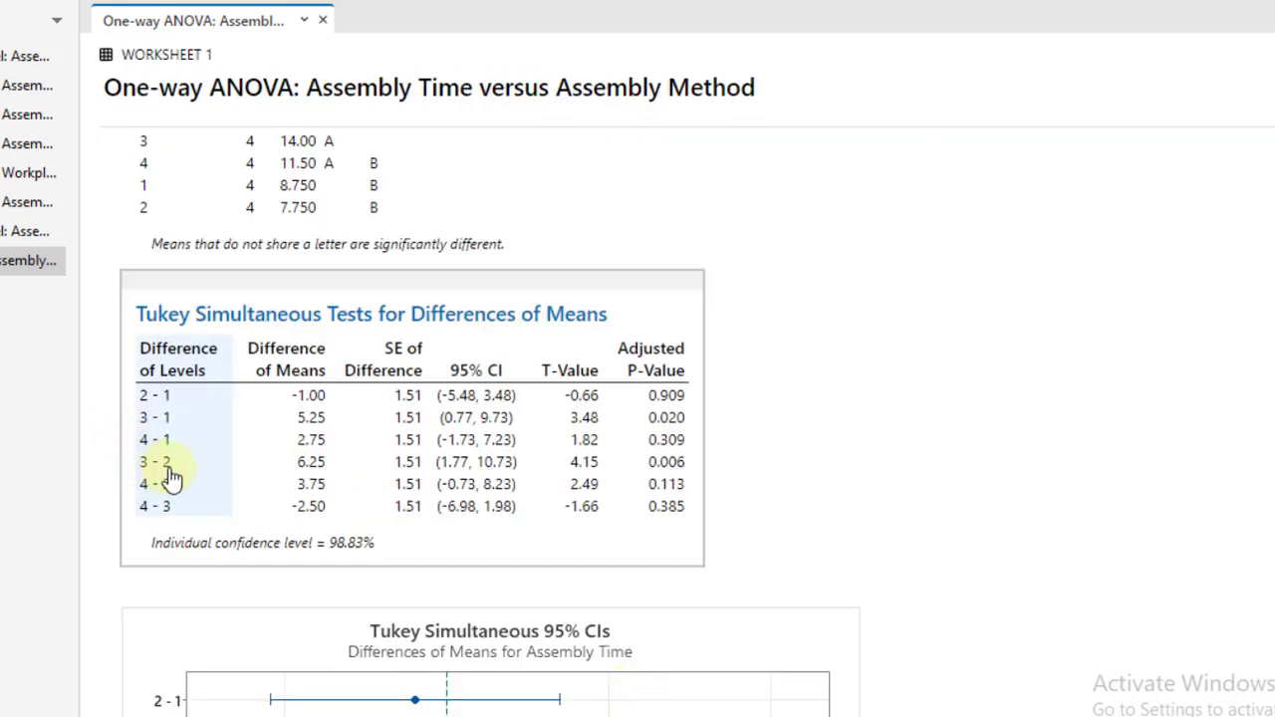